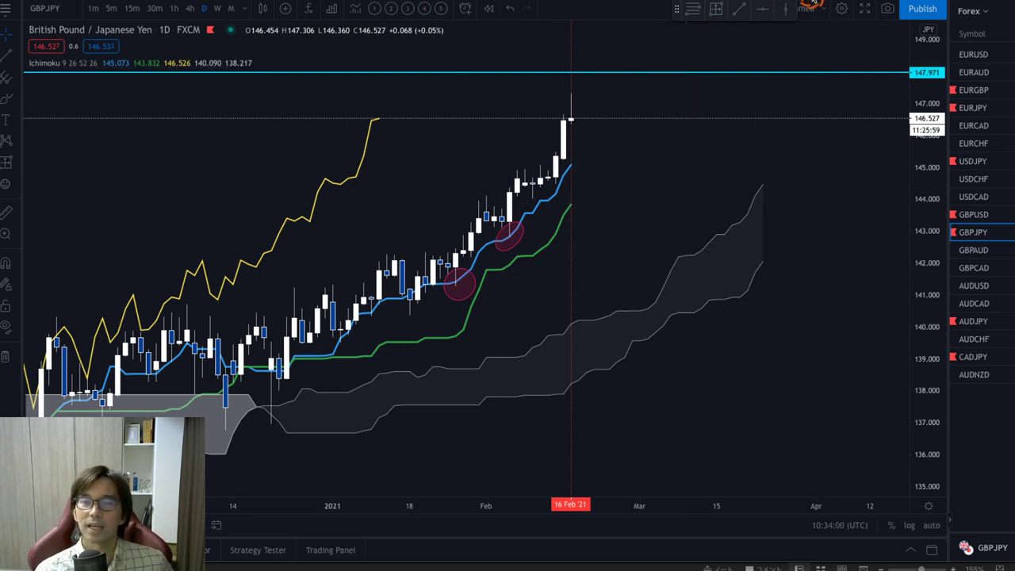
Switch to the timeanddate.com page showing the current UTC time
key("super+Tab")
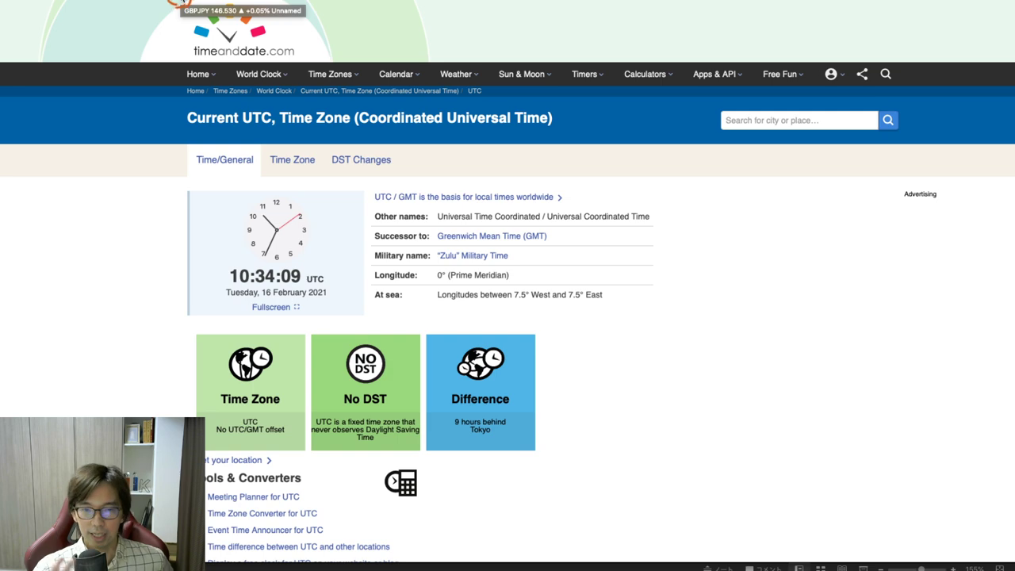
Go back to the TradingView tab with the GBPJPY daily chart
left_click(181, 3)
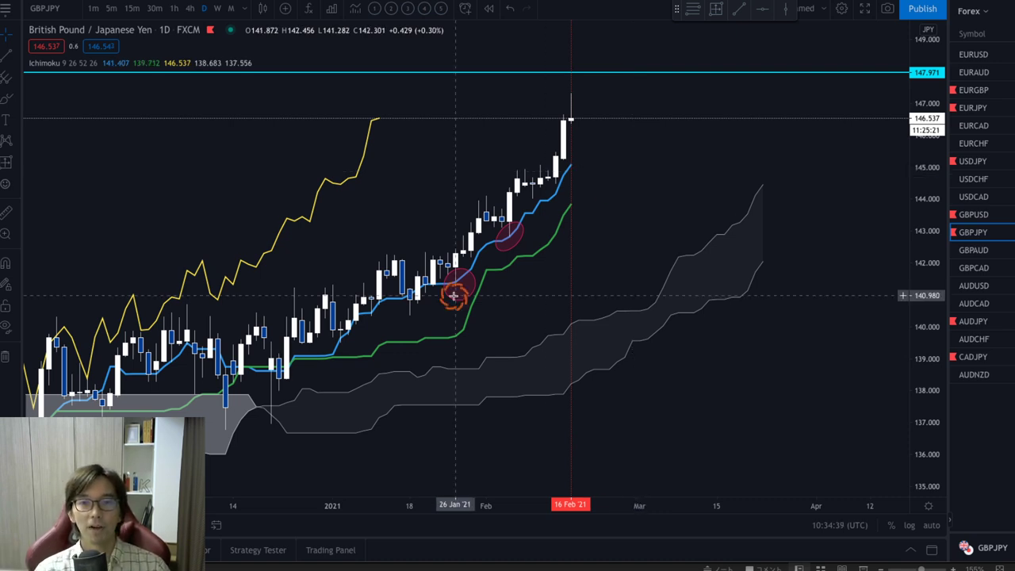
Zoom into the January candles and place vertical lines at 26 Jan and 04 Feb 2021
left_click_drag(913, 392, 931, 210)
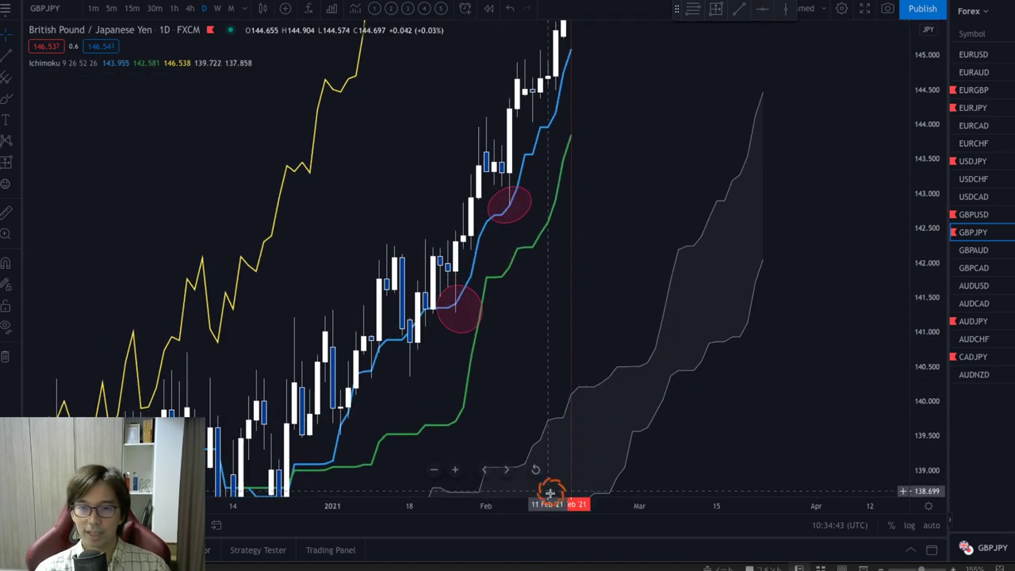
left_click_drag(535, 503, 331, 485)
left_click_drag(480, 242, 720, 349)
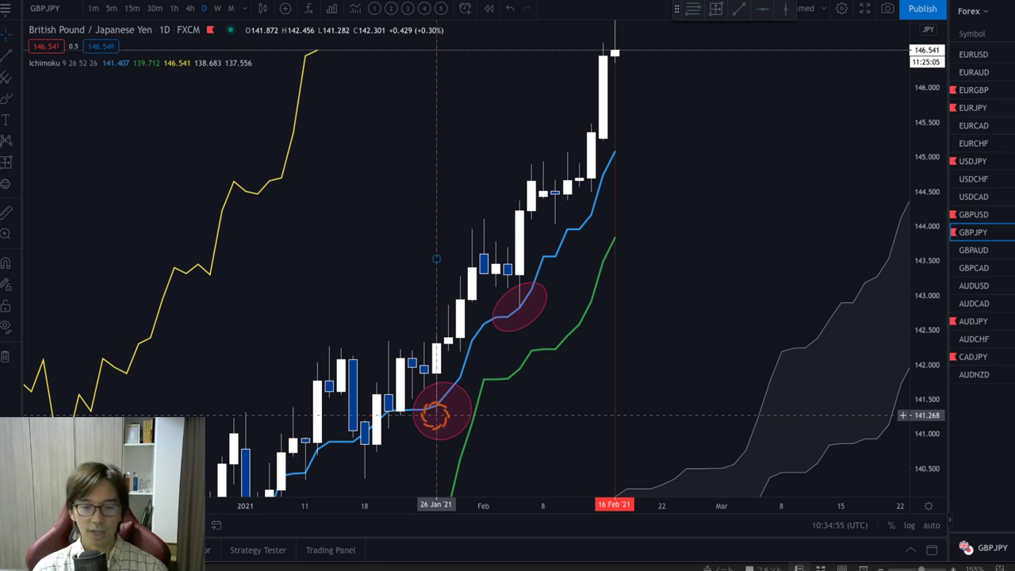
left_click(434, 415)
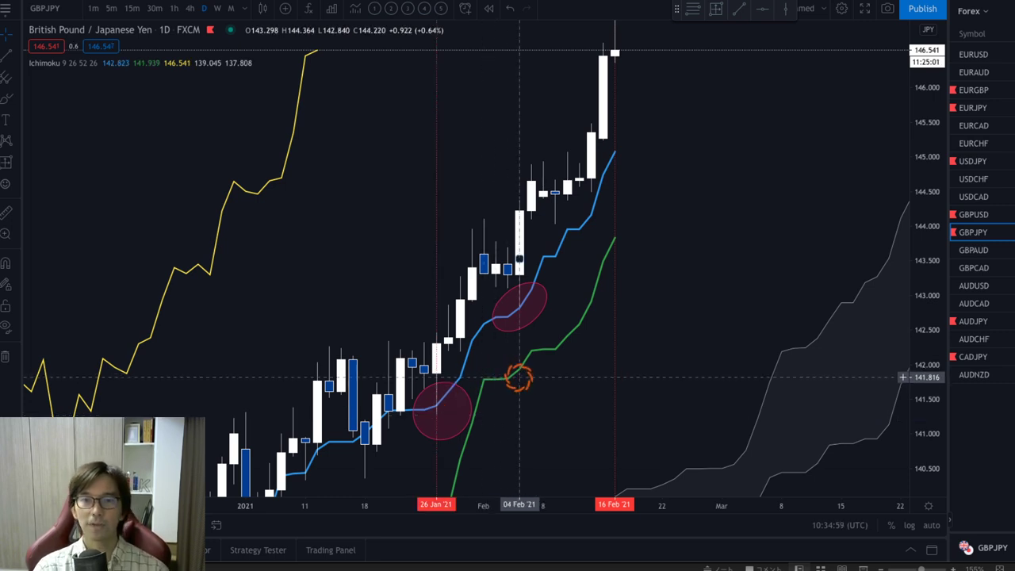
left_click(519, 377)
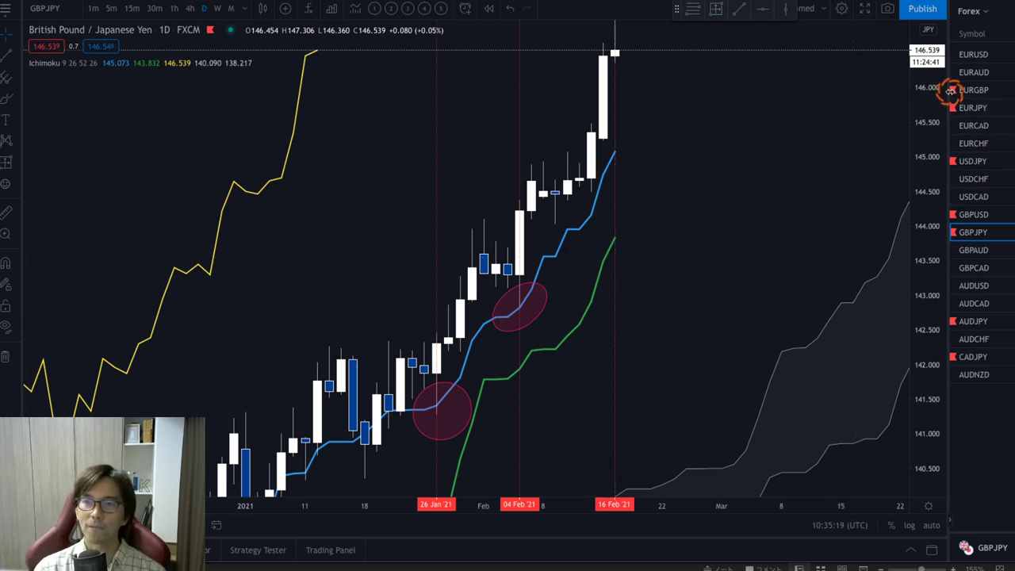
left_click_drag(940, 88, 933, 213)
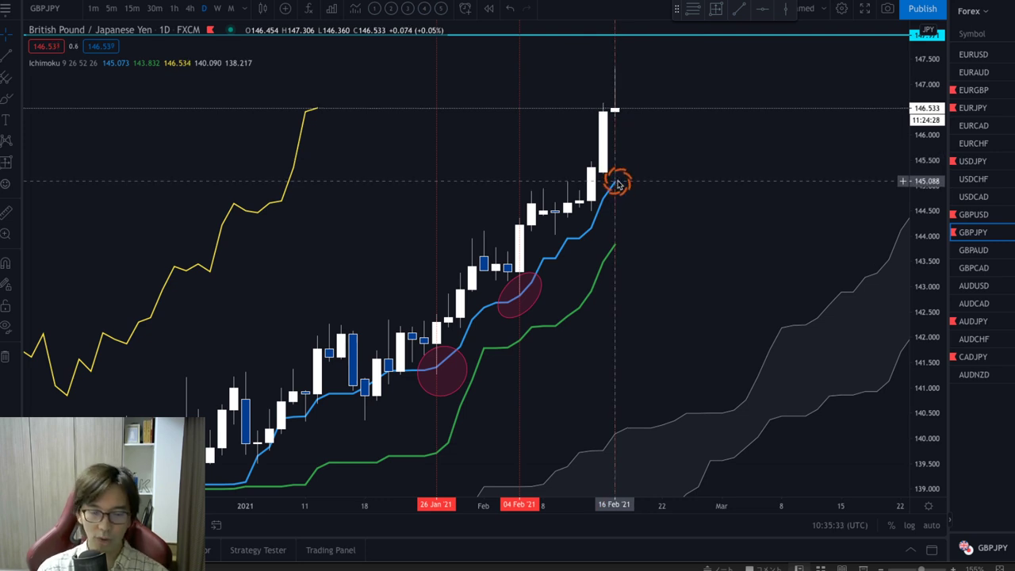
left_click_drag(759, 187, 623, 185)
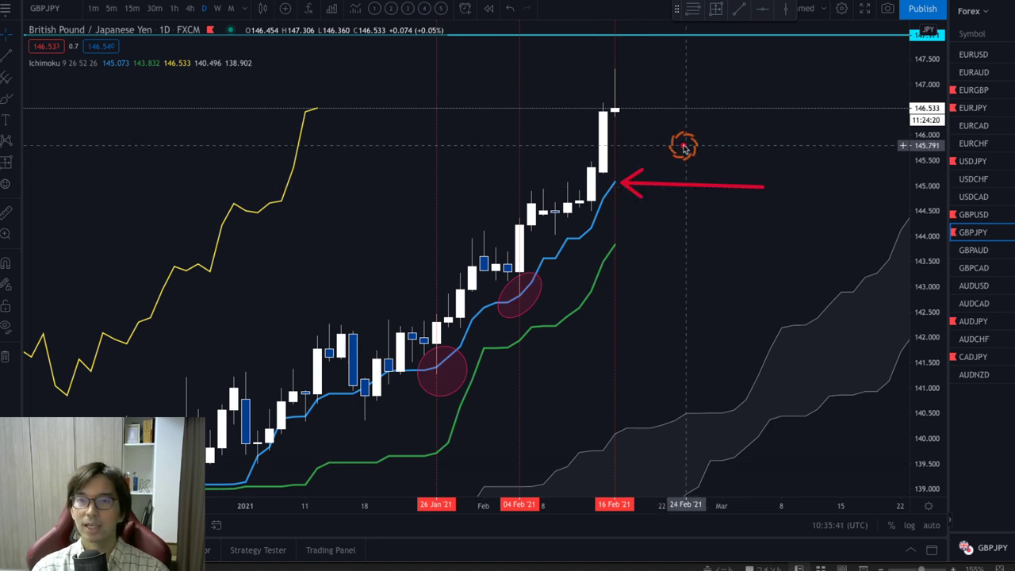
key("ctrl+z")
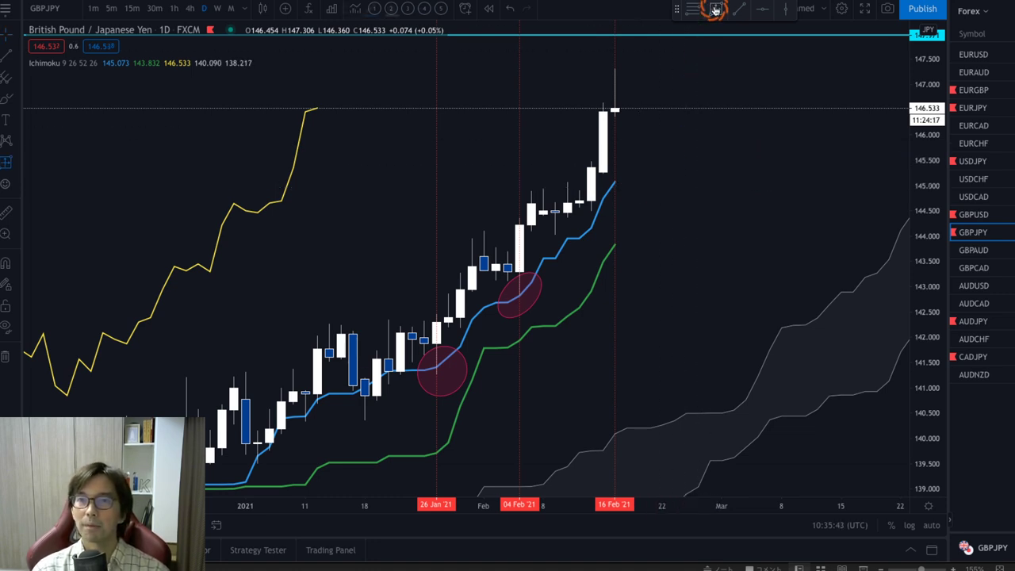
Measure the 13-day span from 17 Feb back to 04 Feb with the Date and Price Range tool
left_click(715, 8)
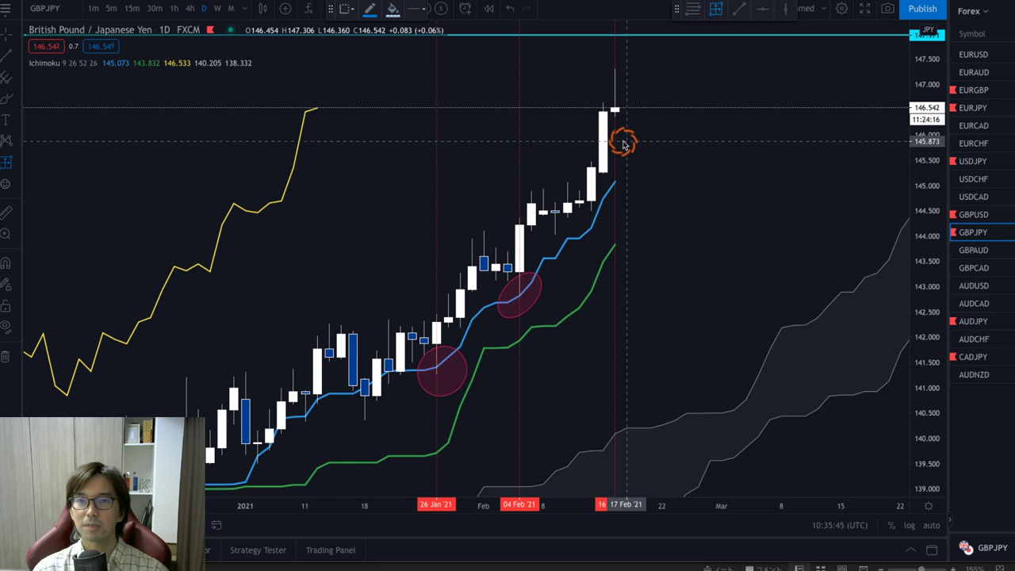
left_click(626, 141)
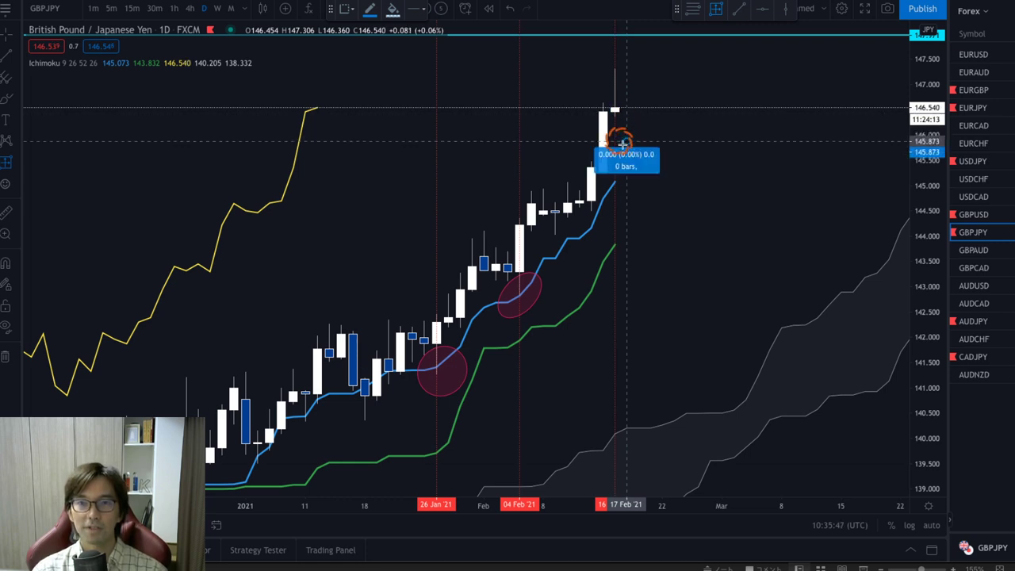
left_click(523, 141)
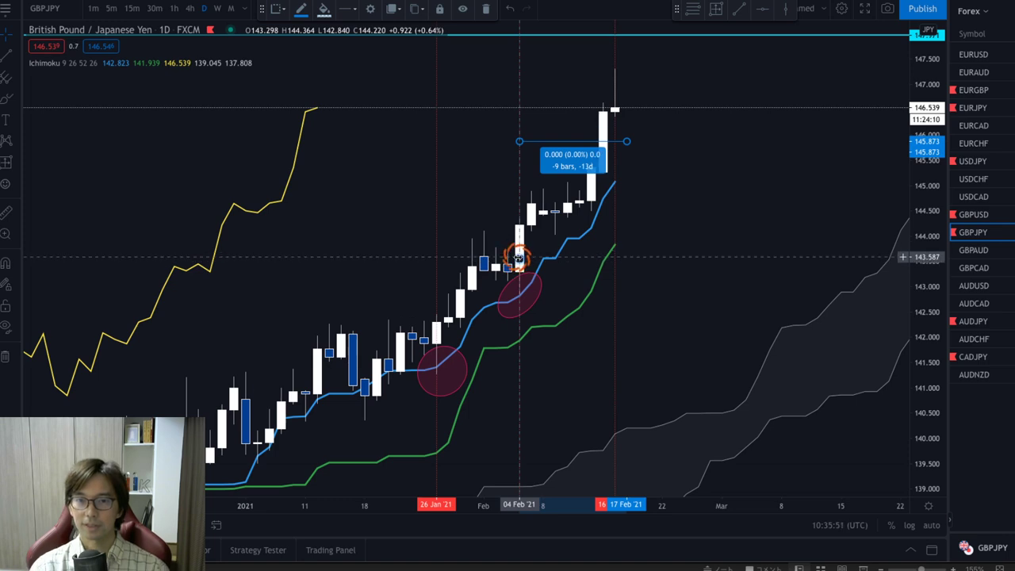
Add horizontal lines at 142.790 and 147.304
left_click(565, 297)
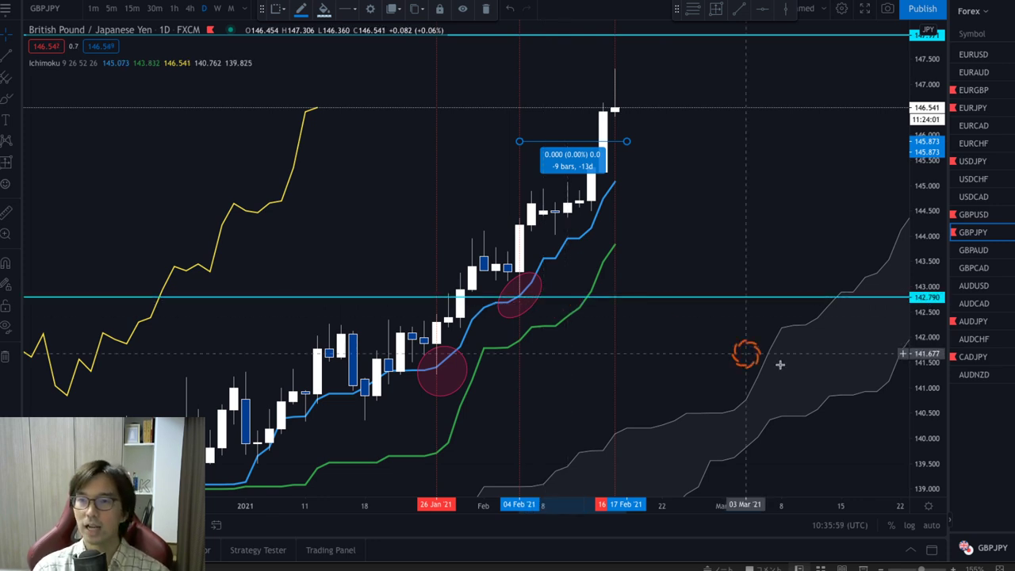
left_click(946, 307)
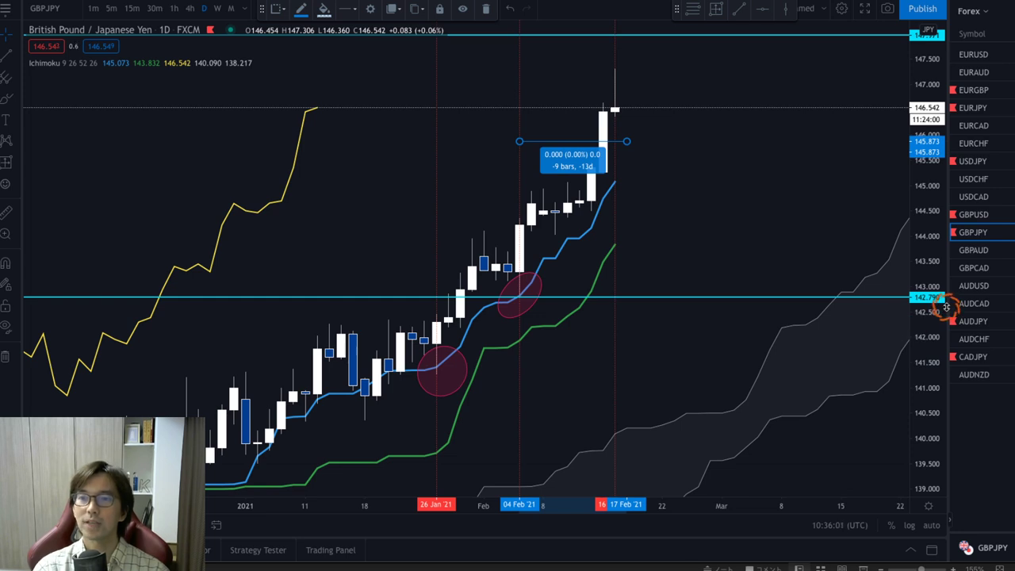
left_click(865, 261)
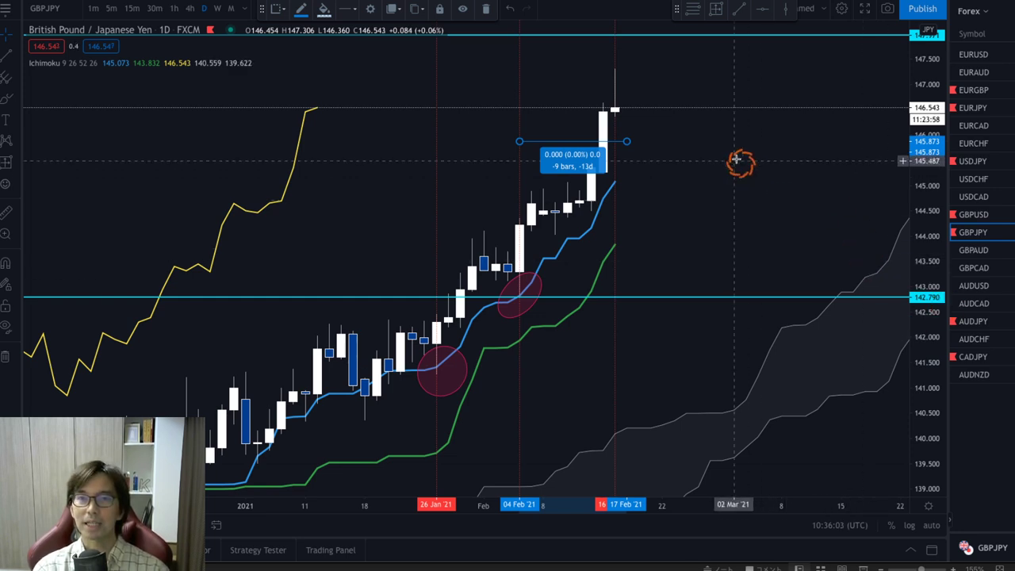
left_click(662, 70)
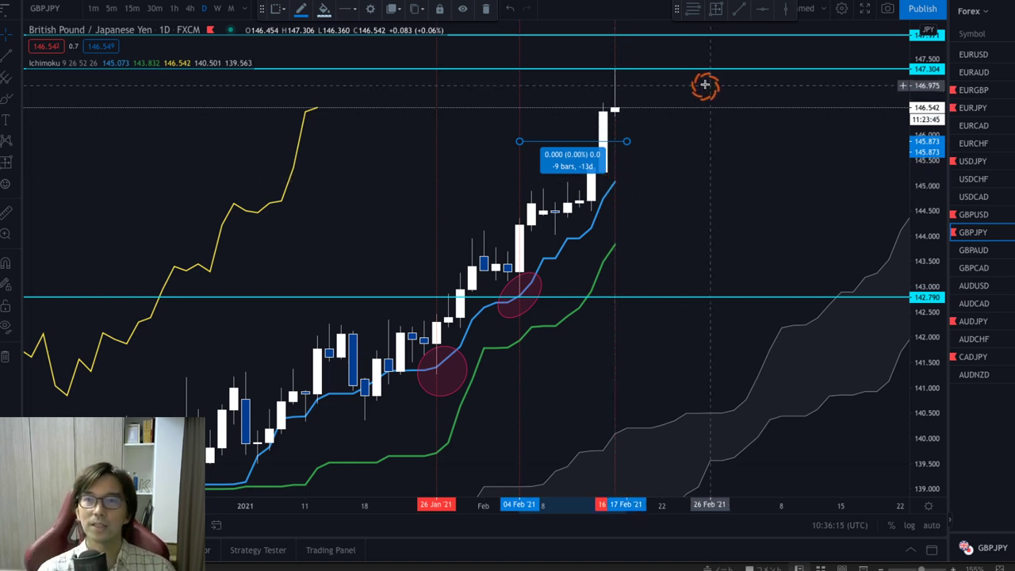
left_click(694, 10)
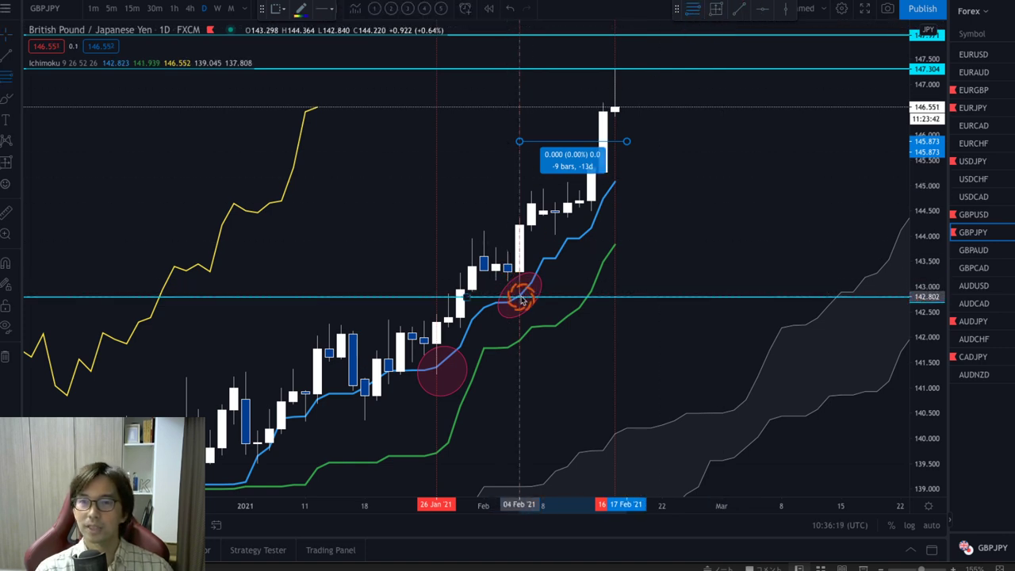
Drag a Fibonacci retracement from the 142.779 low at 04 Feb up to the 147.280 high
left_click_drag(511, 298, 781, 70)
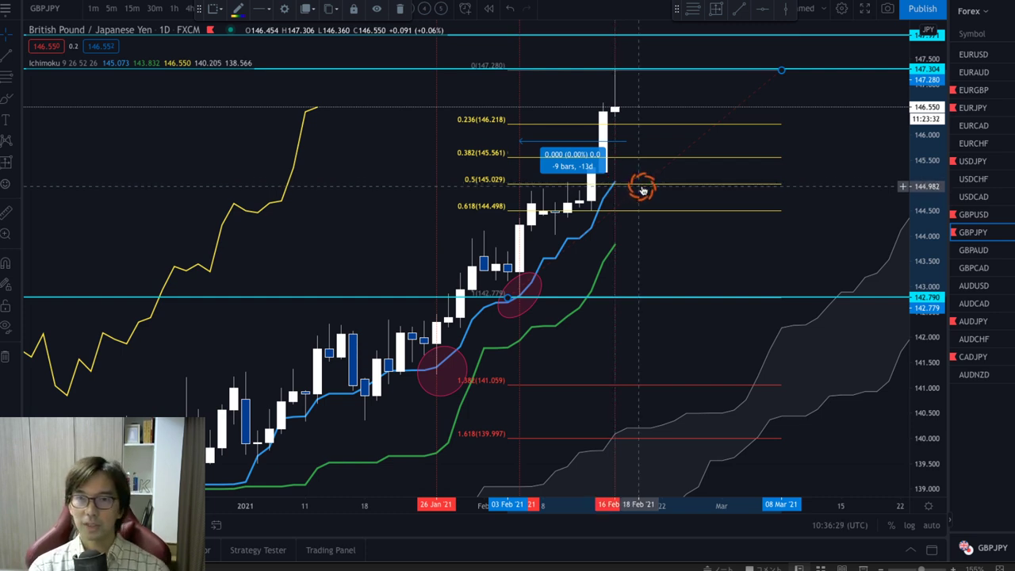
mouse_move(643, 189)
left_mouse_down()
mouse_move(601, 189)
mouse_move(626, 185)
left_mouse_up()
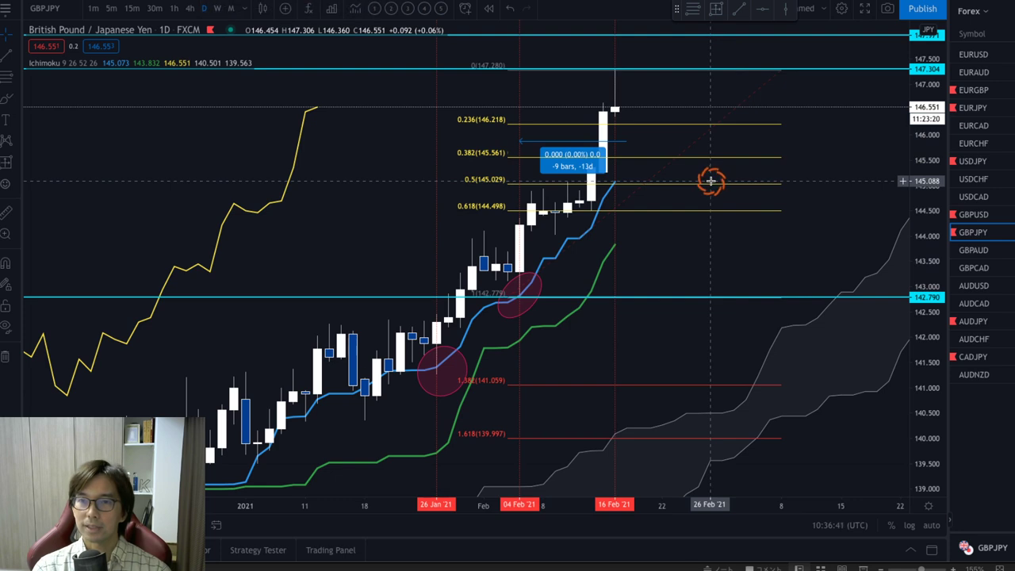
key("Delete")
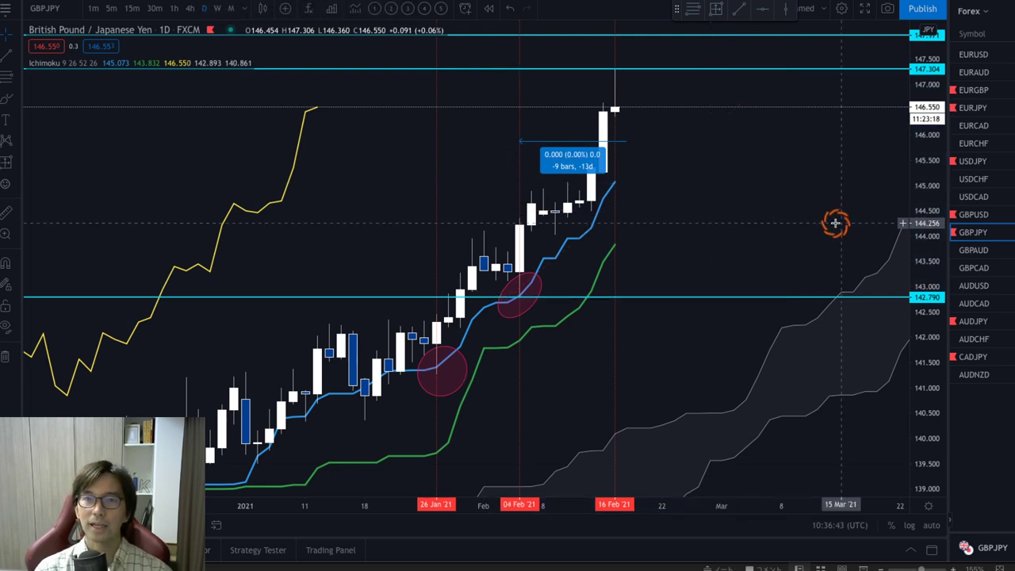
left_click(686, 70)
key("Delete")
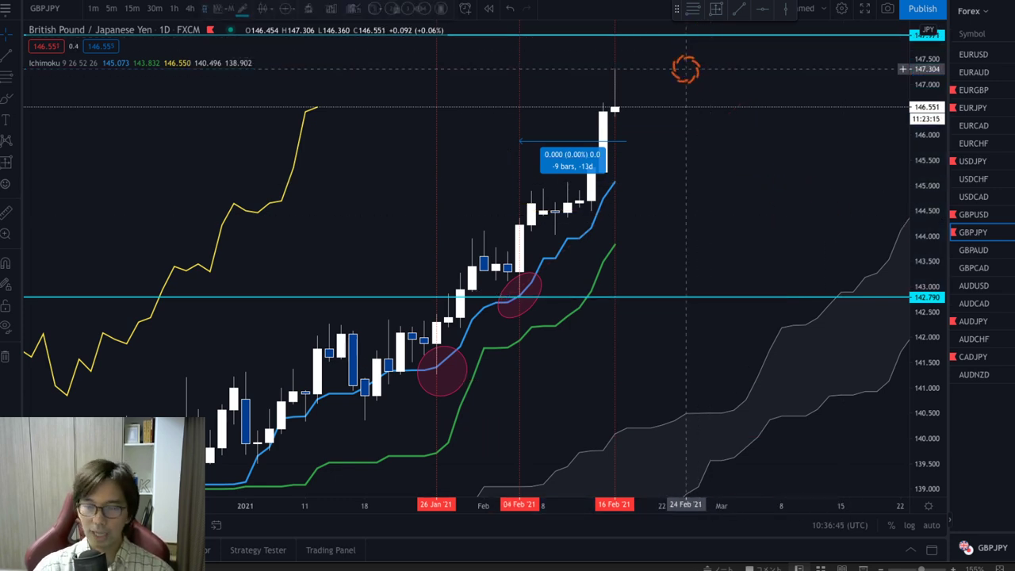
left_click(681, 299)
key("Delete")
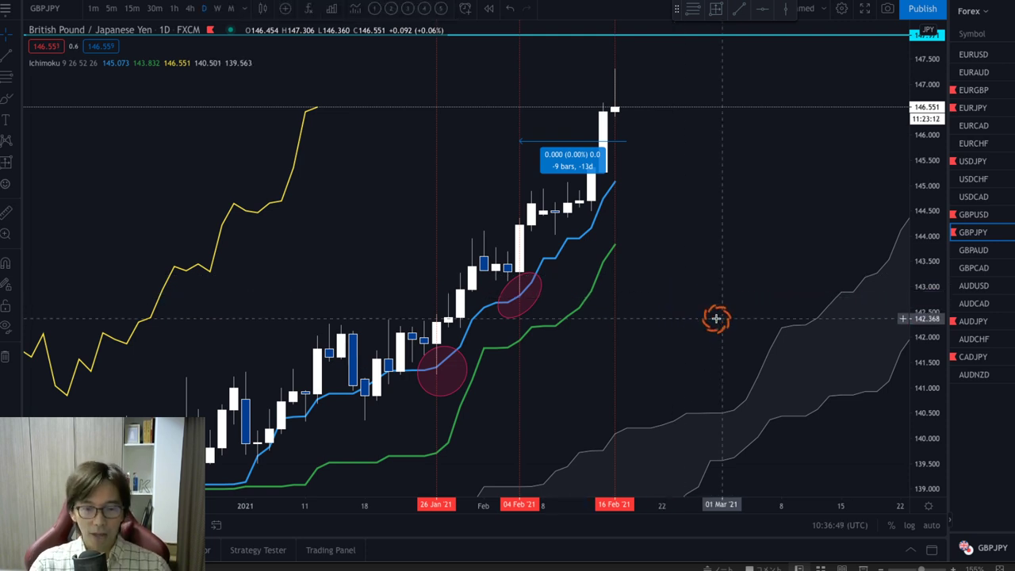
left_click(579, 162)
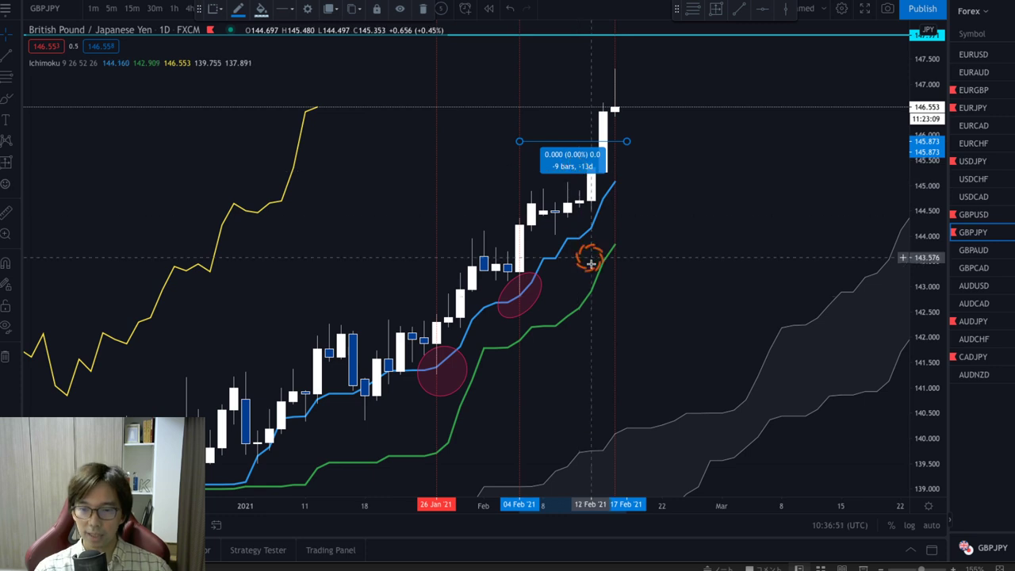
key("Delete")
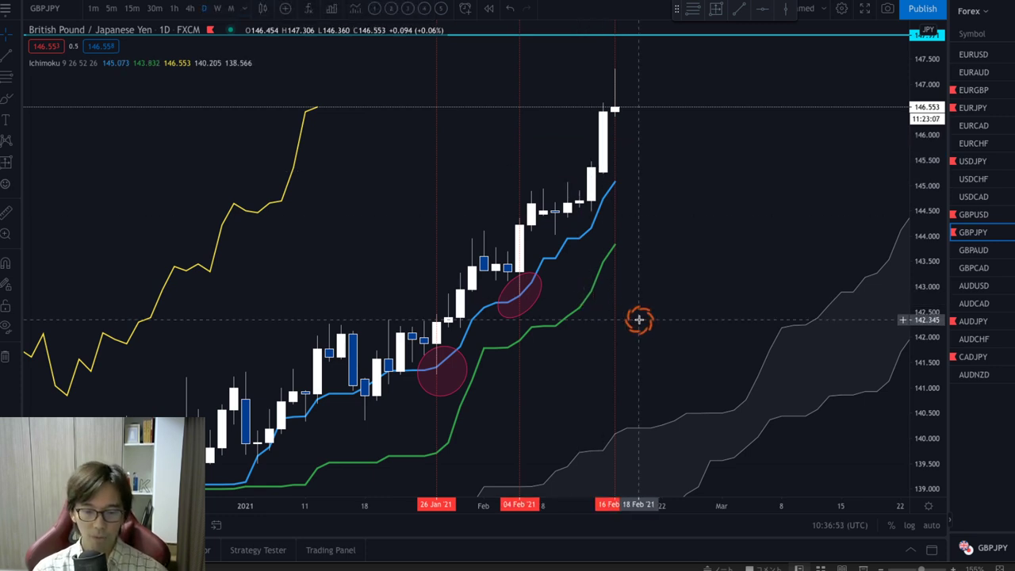
mouse_move(735, 374)
left_mouse_down()
mouse_move(553, 326)
mouse_move(530, 302)
left_mouse_up()
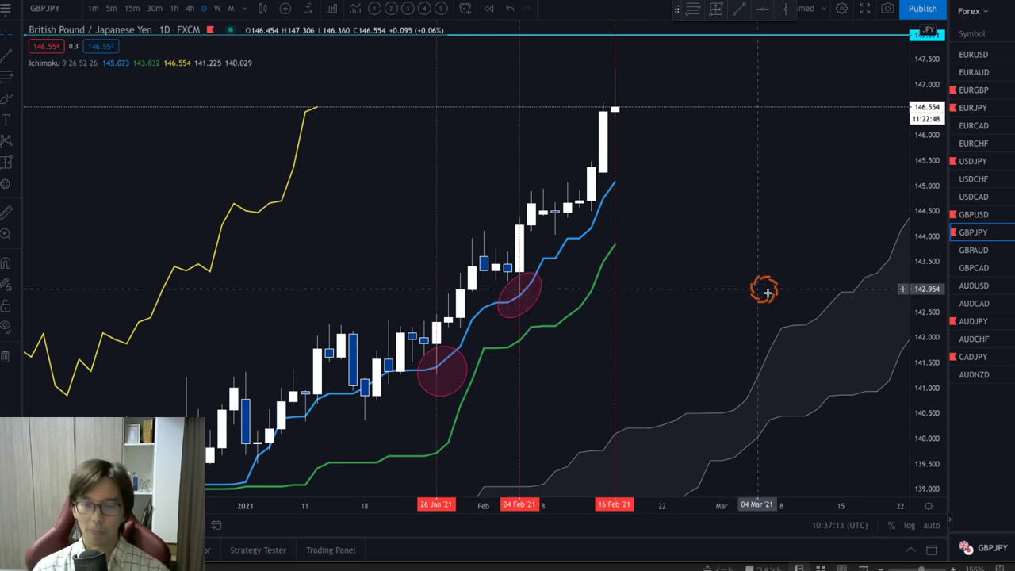
Draw a date range from 03 Feb to 16 Feb at one price level, giving 9 bars and 13 days
left_click(6, 161)
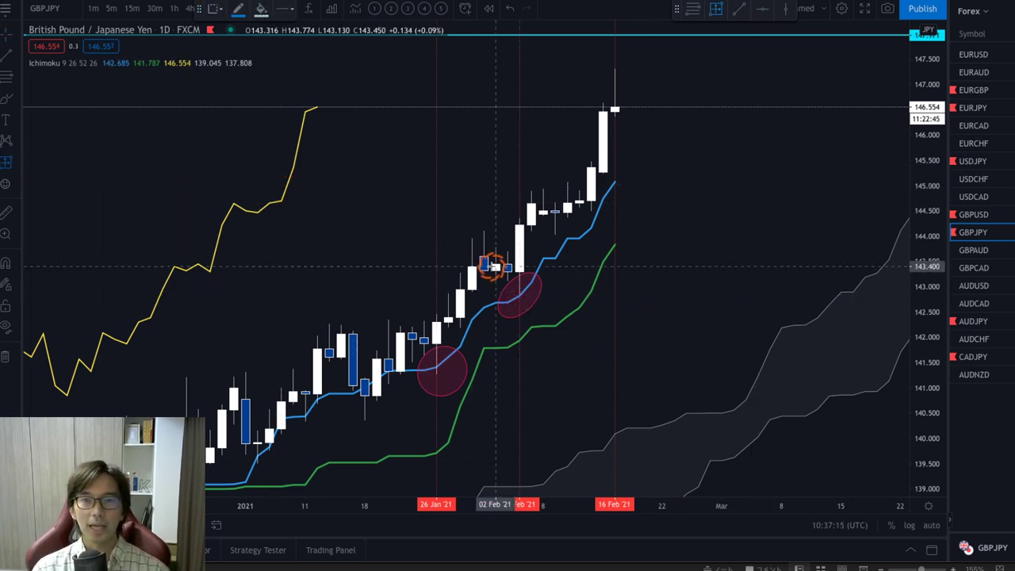
left_click(508, 222)
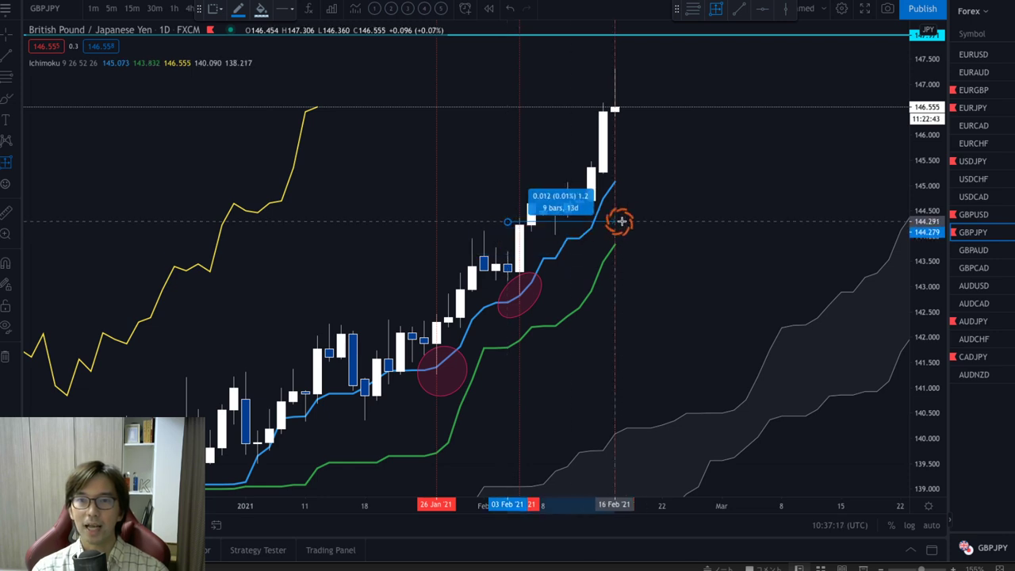
left_click(614, 222)
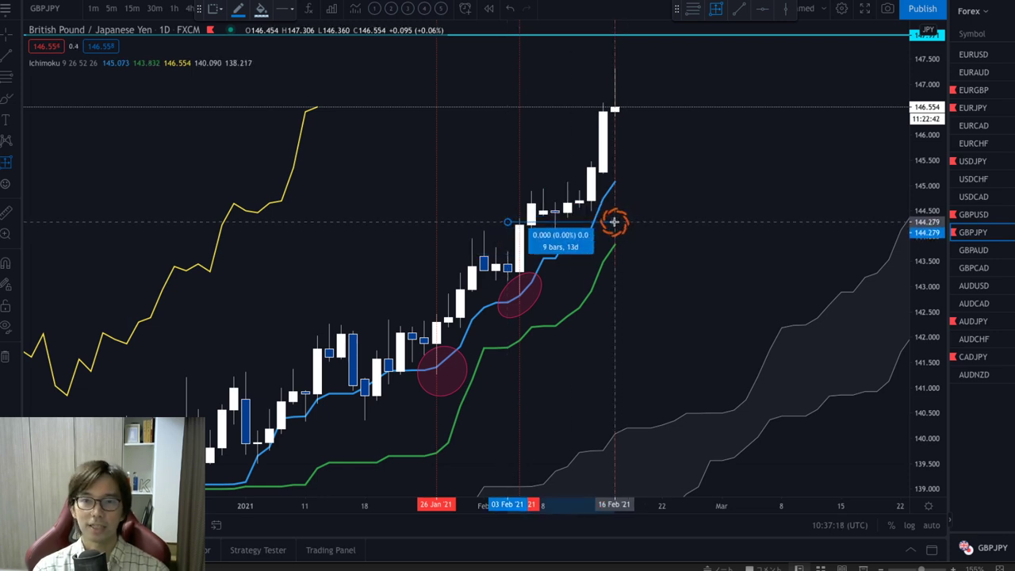
left_click(524, 224)
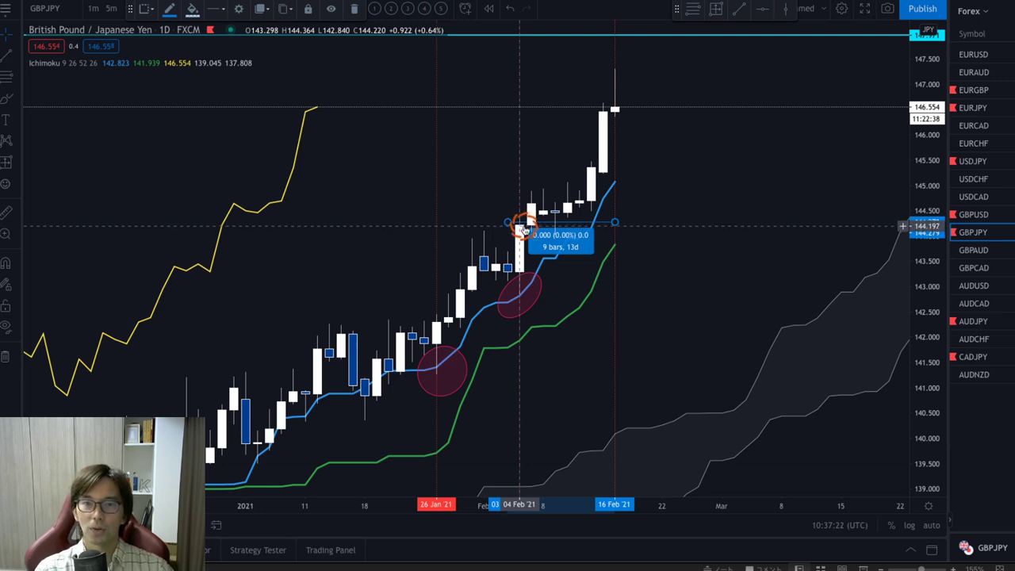
left_click(544, 234)
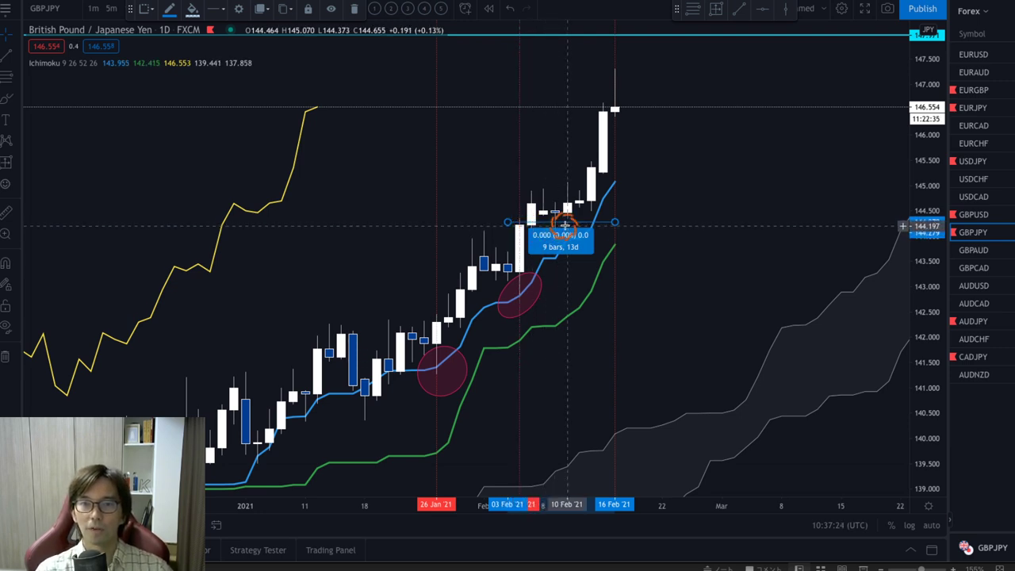
left_click(612, 225)
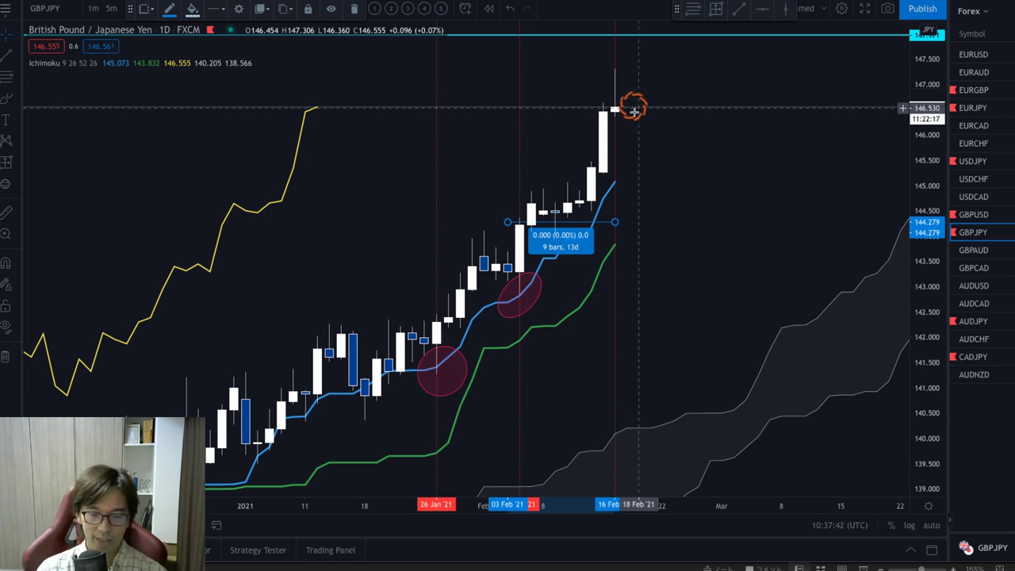
Brush a red down-arrow beside the latest candle, then pan back to earlier January candles
left_click_drag(623, 107, 643, 158)
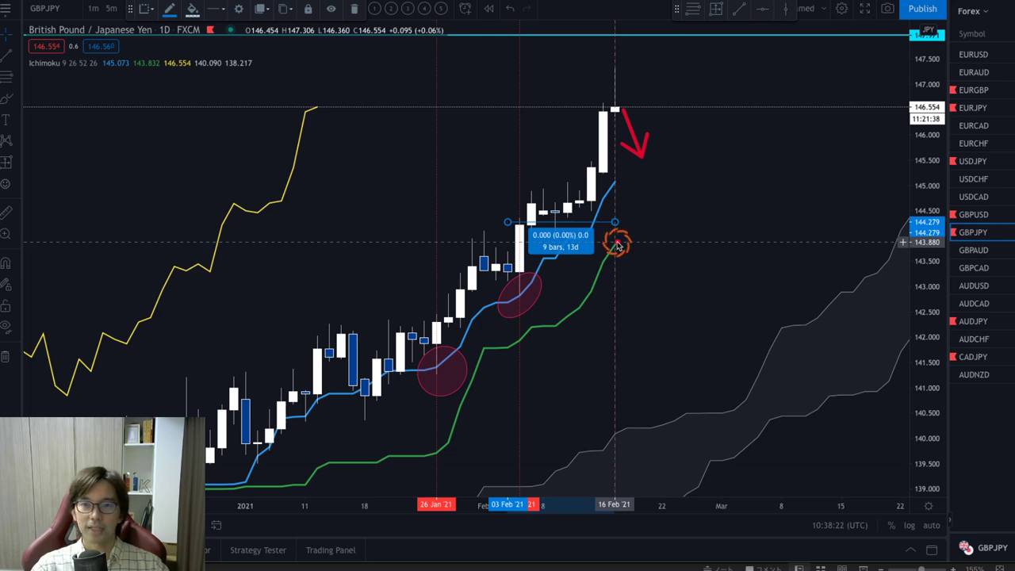
key("Delete")
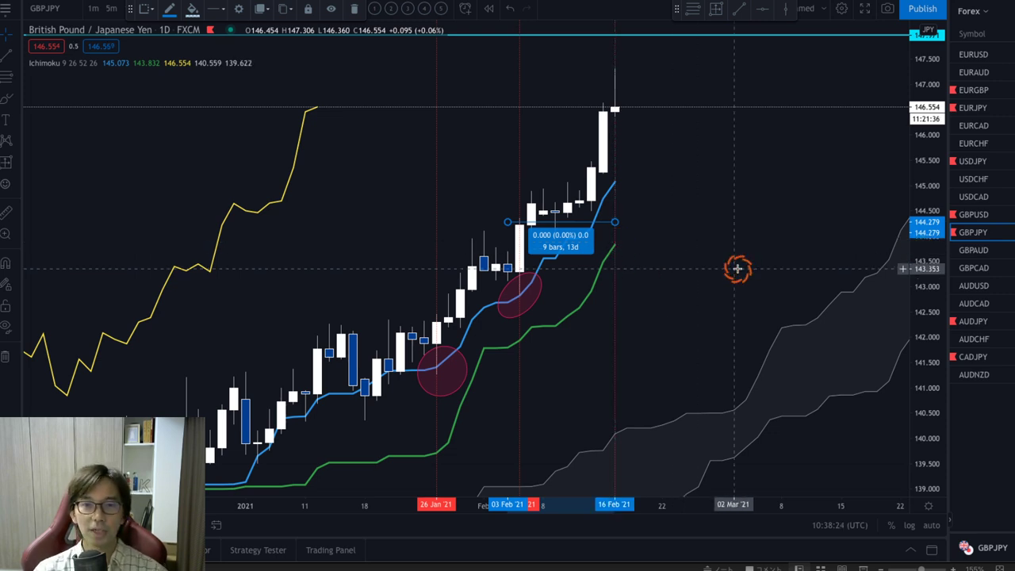
left_click_drag(663, 288, 699, 253)
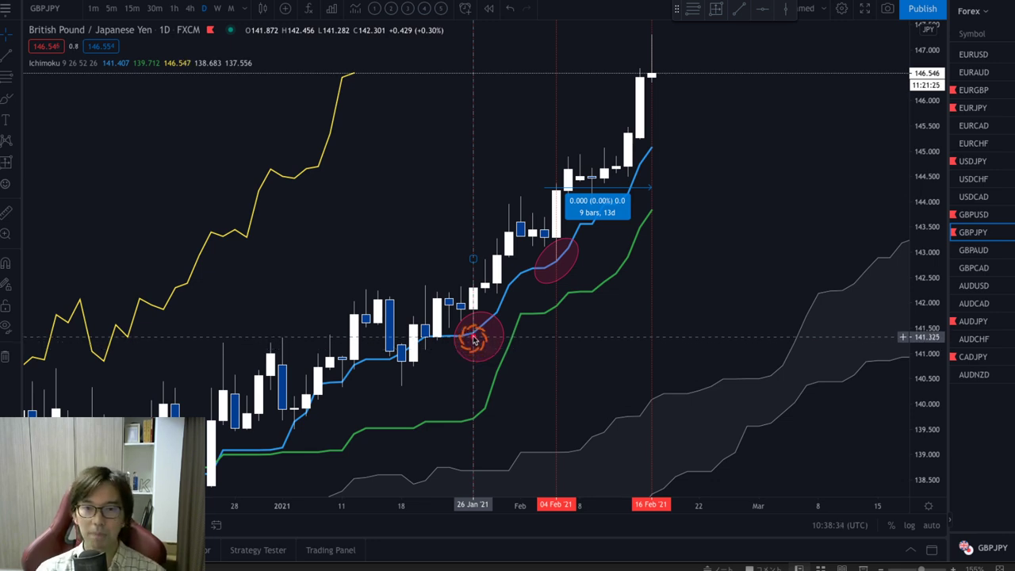
left_click_drag(473, 341, 453, 328)
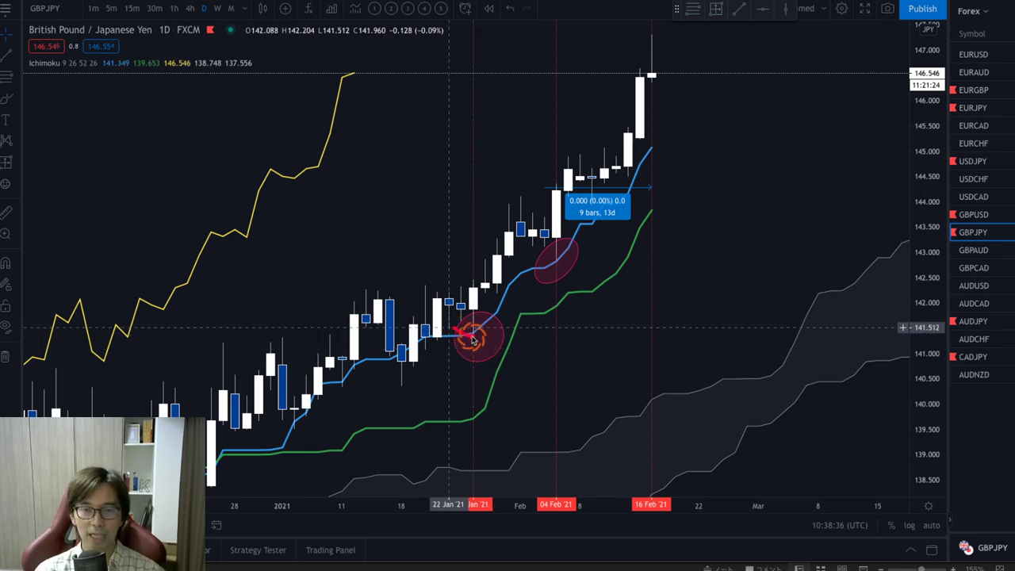
Measure the 8-bar, 10-day range from 25 Jan to 04 Feb and move the 13-day range level with it
mouse_move(472, 334)
left_mouse_down()
mouse_move(481, 265)
mouse_move(510, 220)
mouse_move(556, 247)
mouse_move(560, 269)
left_mouse_up()
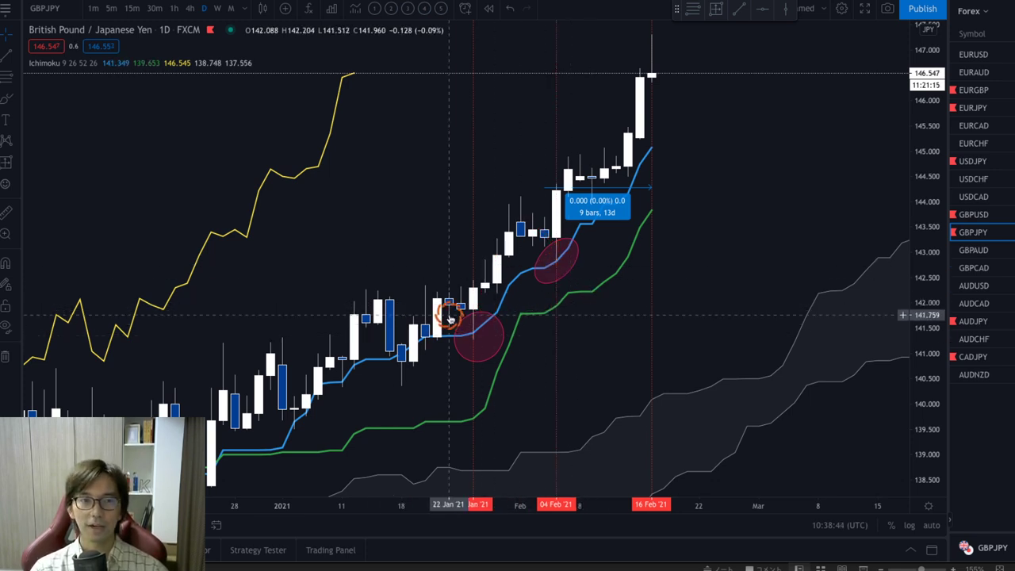
left_click(6, 162)
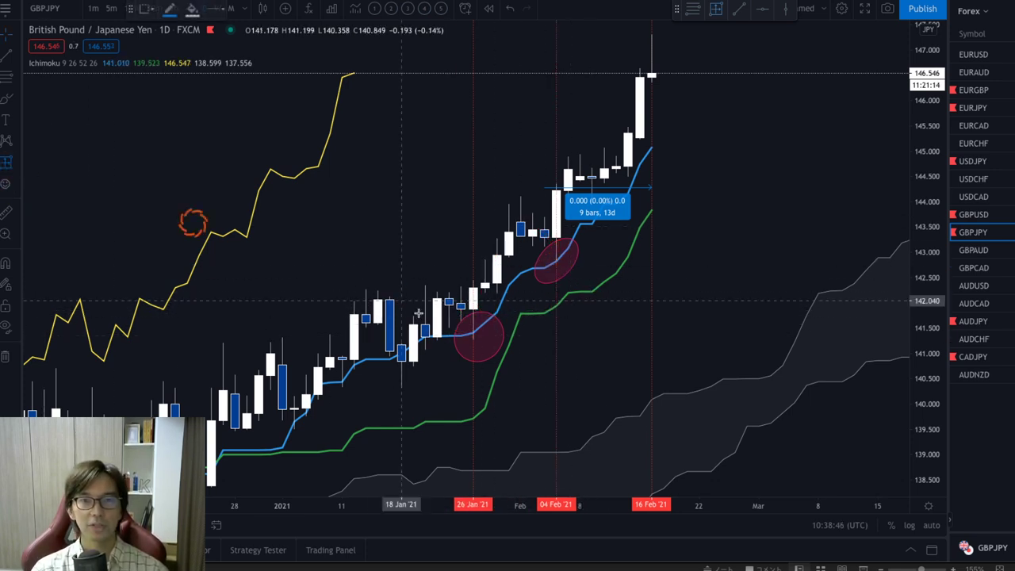
left_click(462, 375)
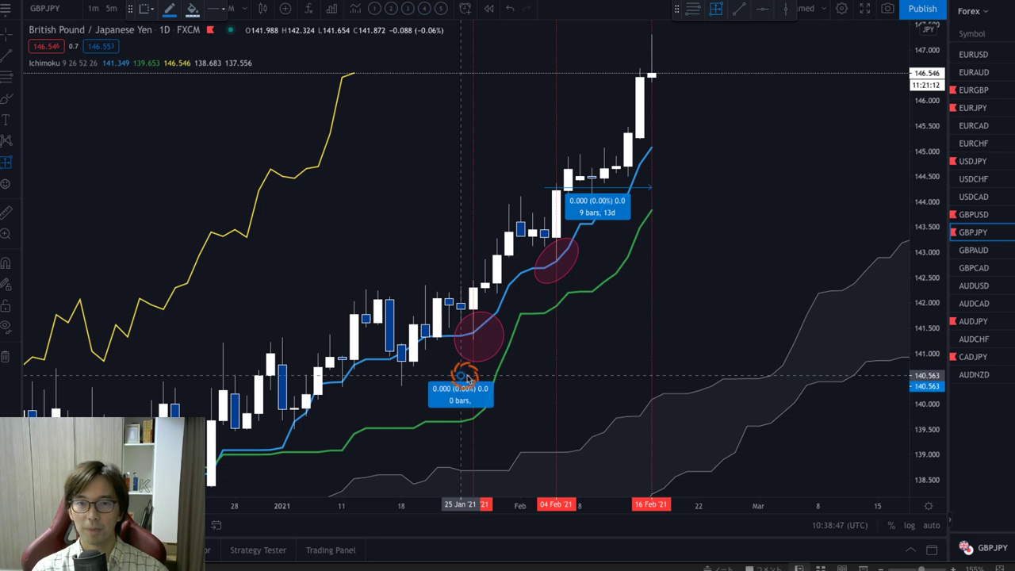
left_click(552, 377)
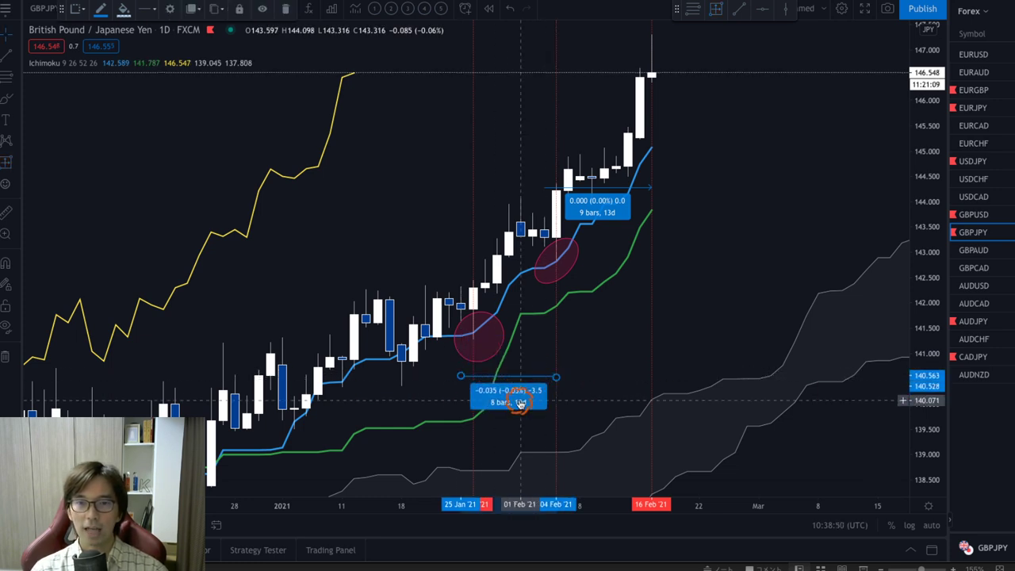
left_click_drag(595, 201, 596, 390)
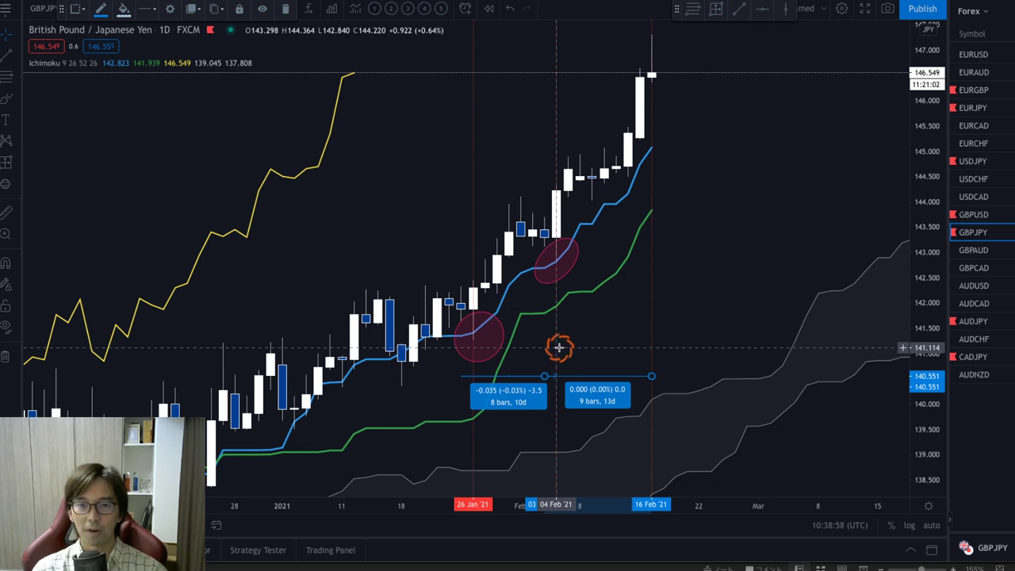
Brush marks along the flat green line and inside both Kijun-touch circles
left_click_drag(473, 418, 541, 418)
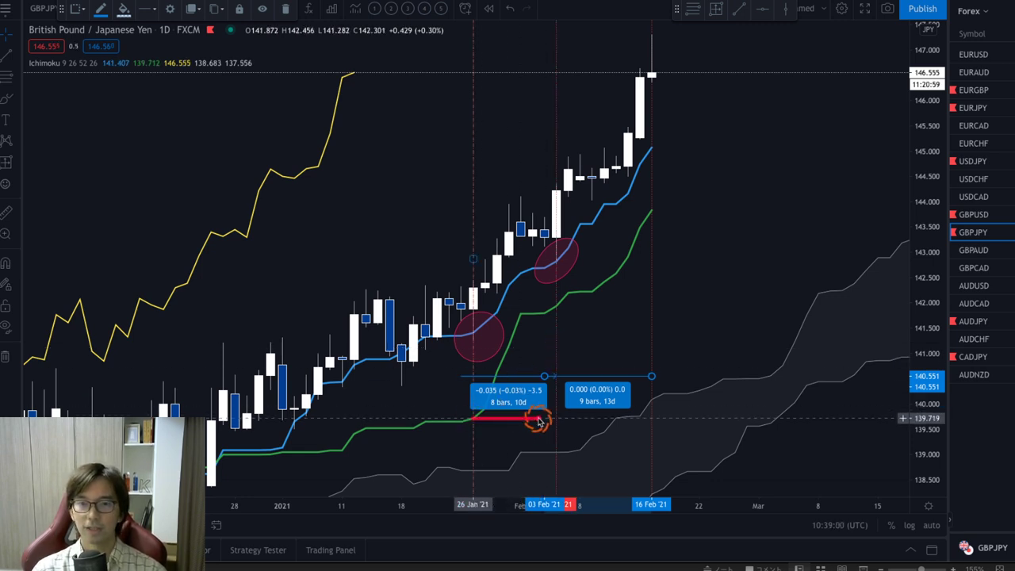
left_click_drag(470, 335, 477, 345)
left_click_drag(551, 263, 561, 267)
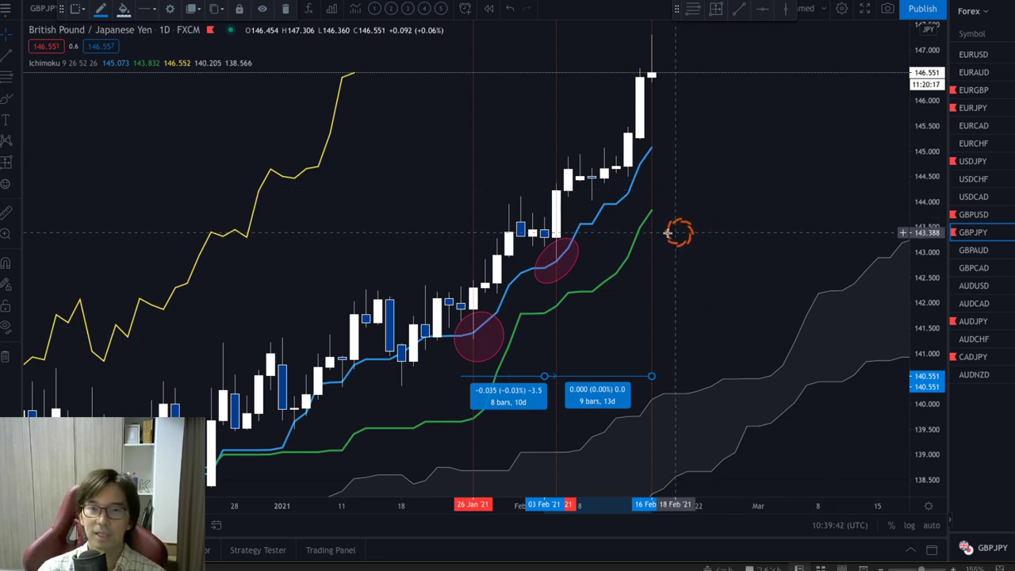
Scroll the GBPJPY chart to reveal the early-January bars
scroll(904, 215, "left", 3)
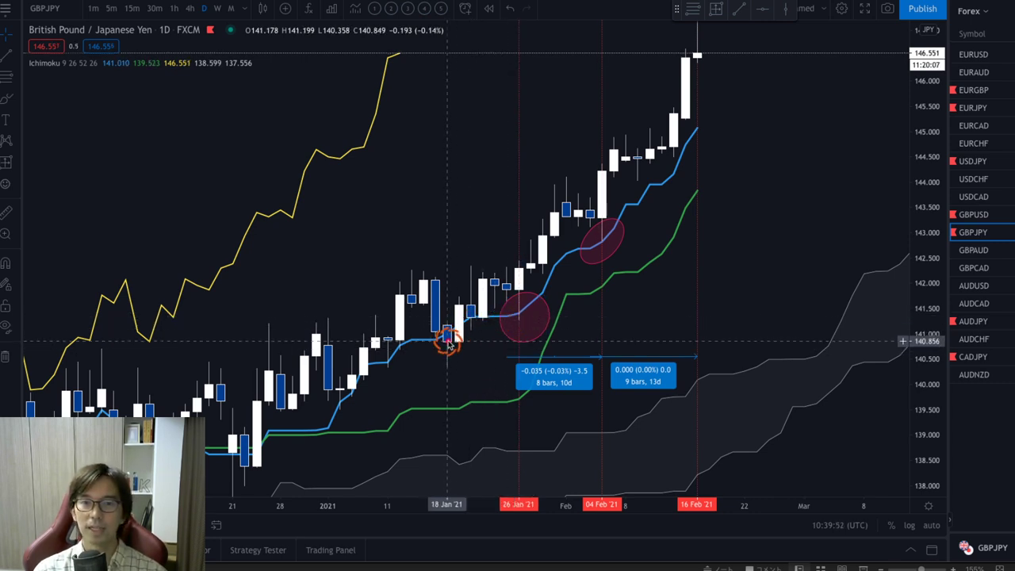
Sketch the mid-January bounce, pan back to late December 2020, and draw an up-arrow from 23 Dec
left_click_drag(444, 338, 478, 318)
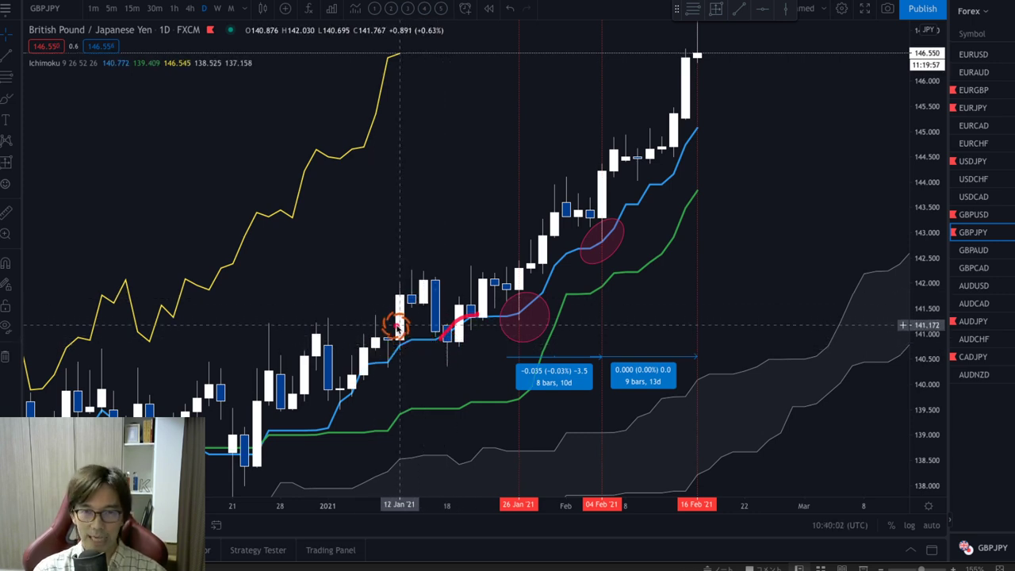
left_click_drag(452, 383, 538, 285)
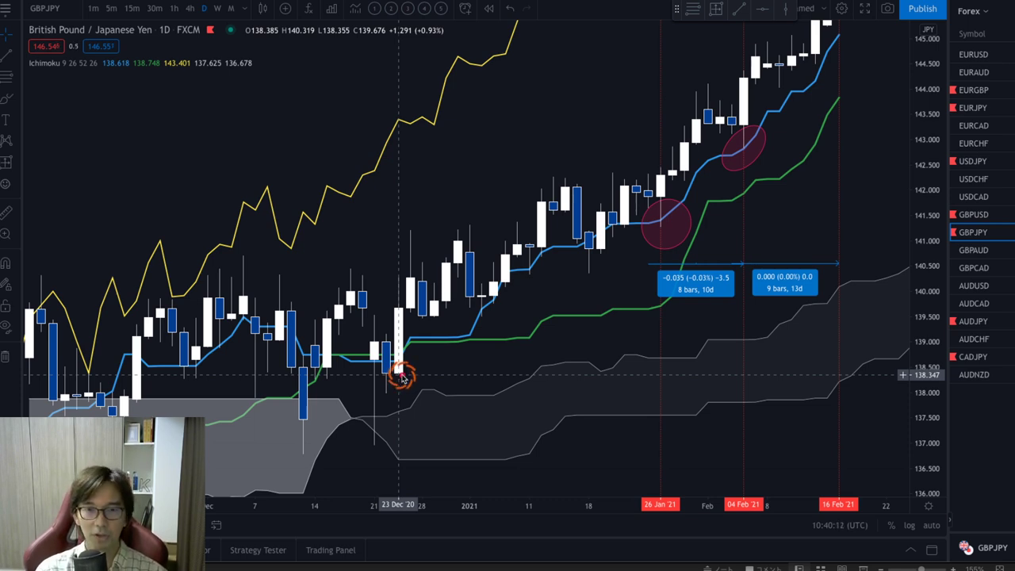
mouse_move(398, 364)
left_mouse_down()
mouse_move(396, 310)
mouse_move(426, 264)
mouse_move(476, 295)
left_mouse_up()
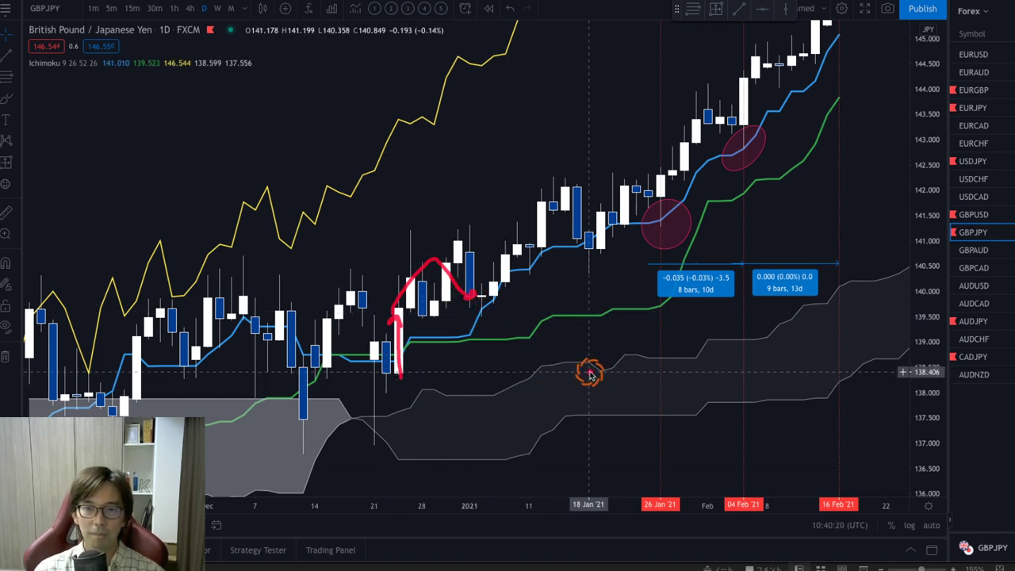
left_click(5, 164)
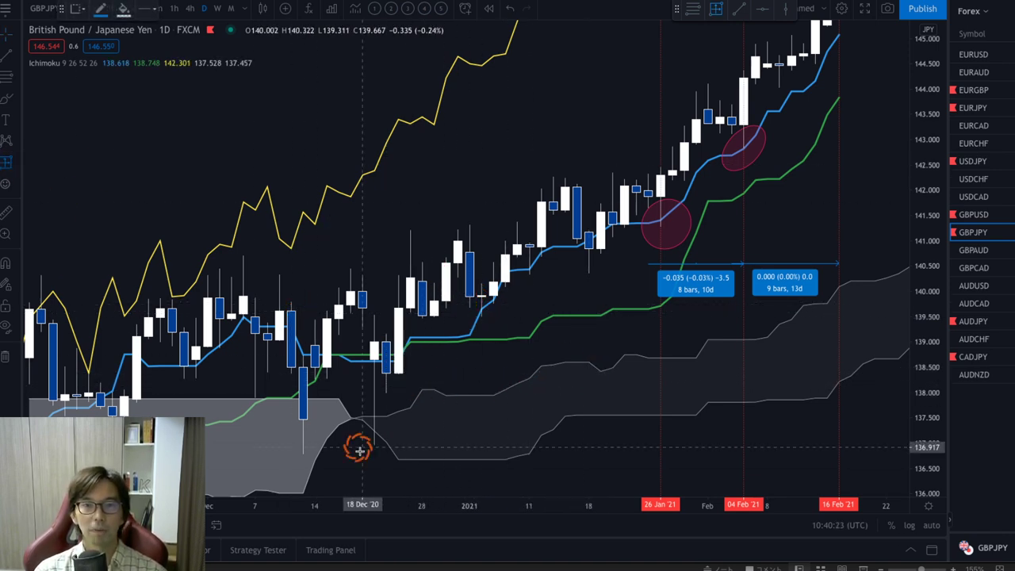
Measure an 8-bar, 14-day date range from the 23 Dec 2020 candle into early January
left_click(386, 401)
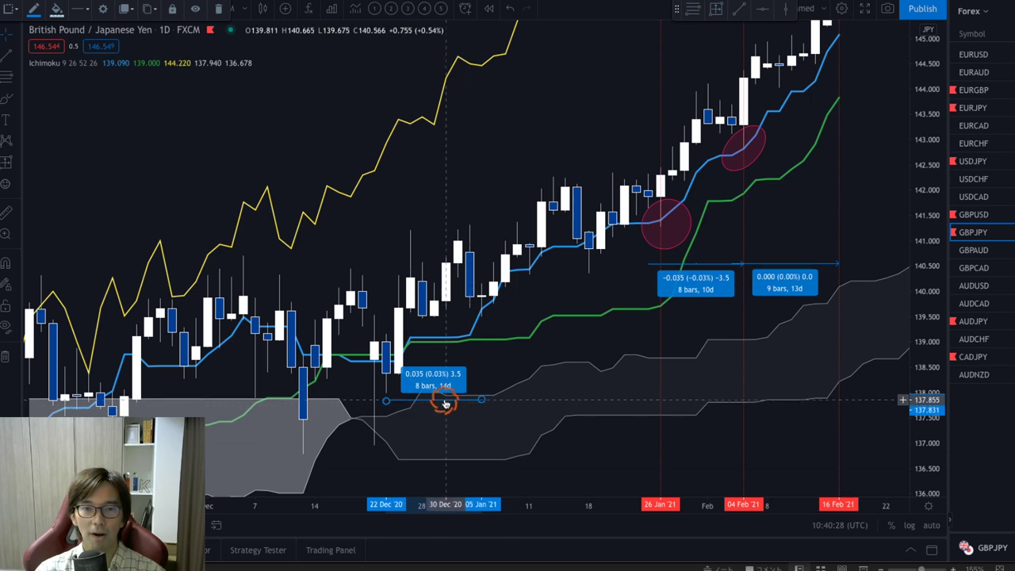
left_click(480, 400)
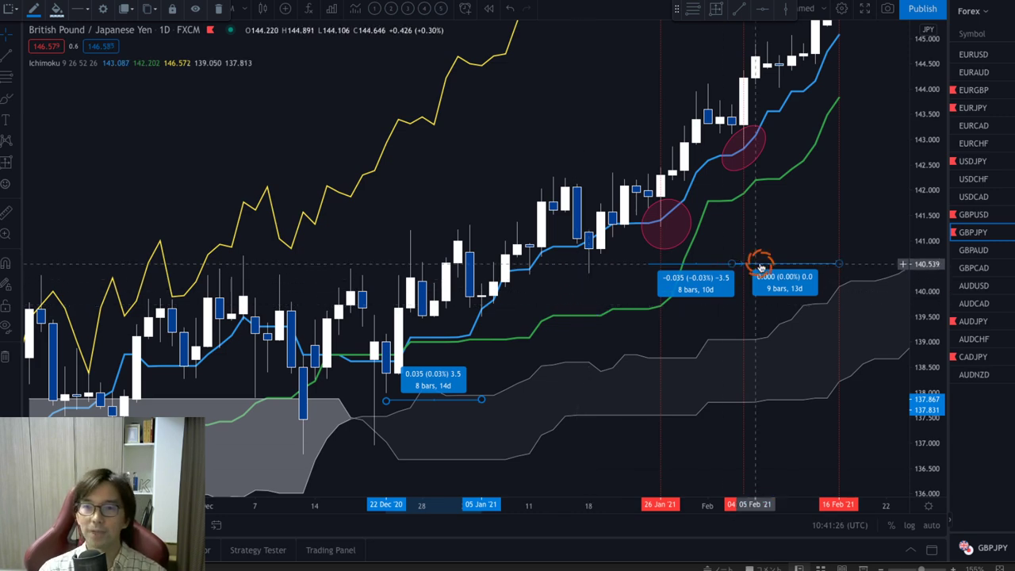
Bring late December back into view and draw a red upward arrow from the 23 Dec 2020 candle
mouse_move(773, 235)
left_mouse_down()
mouse_move(728, 274)
mouse_move(470, 296)
left_mouse_up()
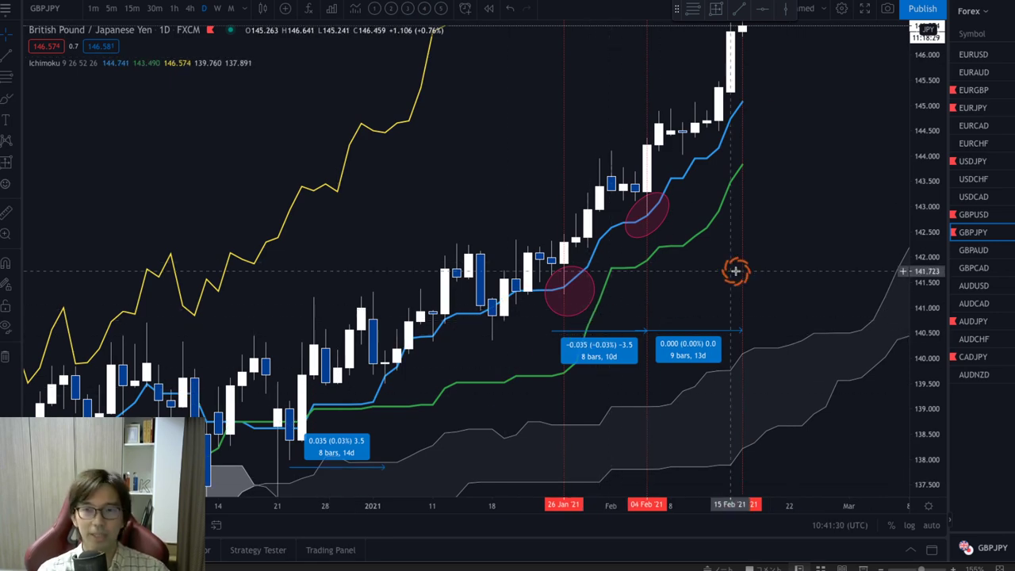
left_click_drag(801, 292, 737, 290)
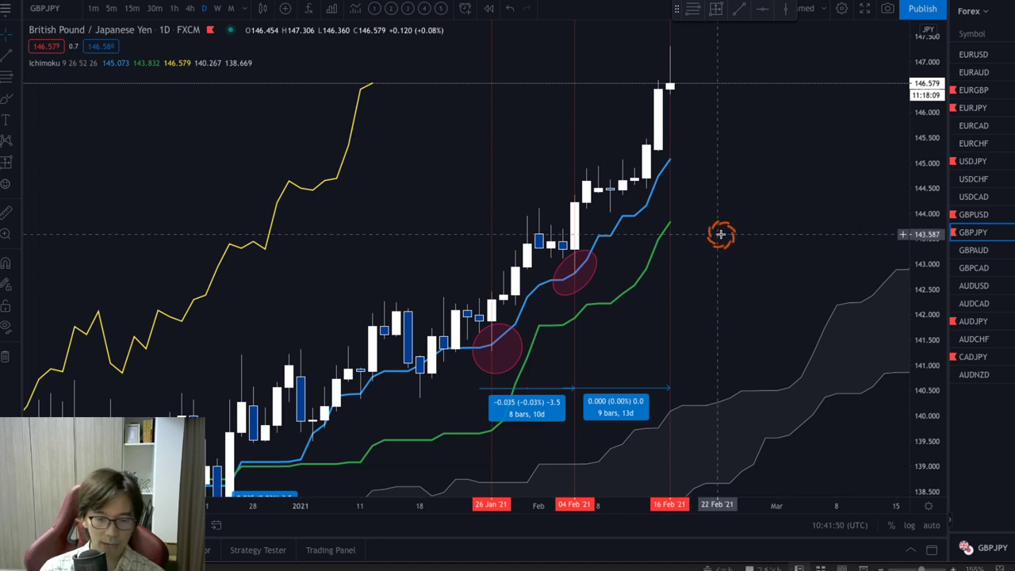
left_click_drag(719, 260, 785, 209)
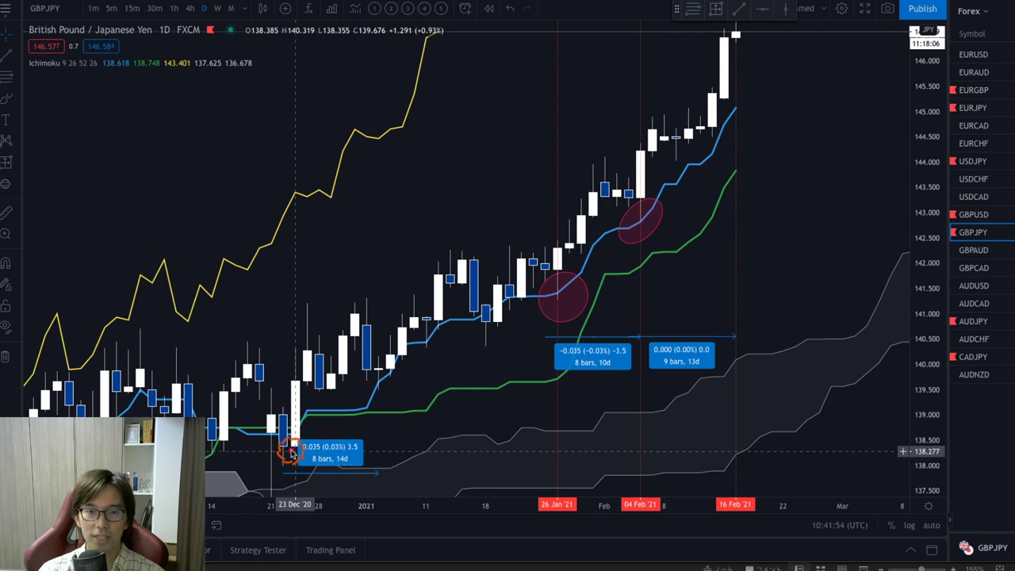
left_click_drag(294, 450, 291, 373)
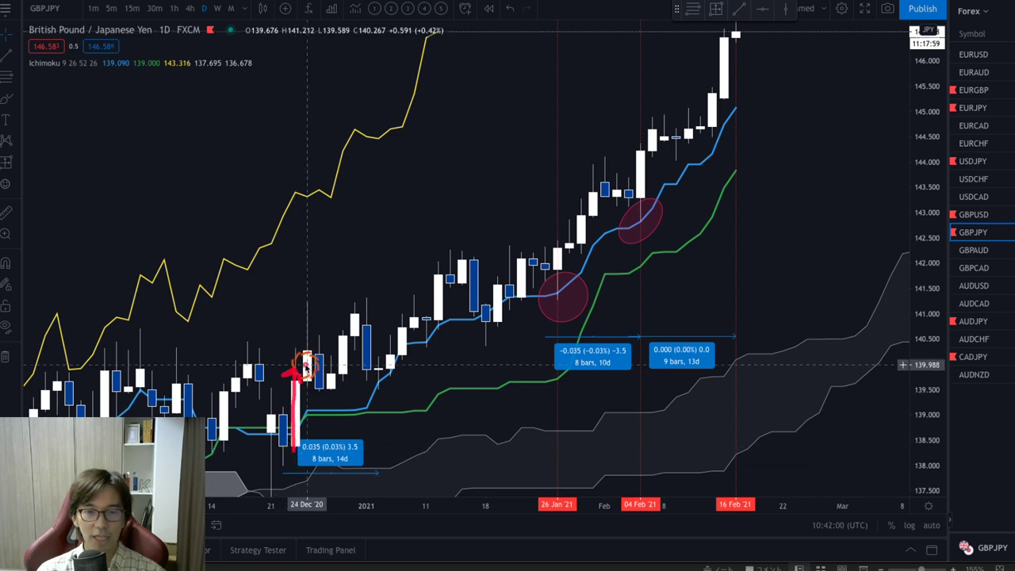
Draw a 38-bar, 56-day price-range box from the Chikou line to 16 Feb, then switch to GBPUSD
left_click(6, 163)
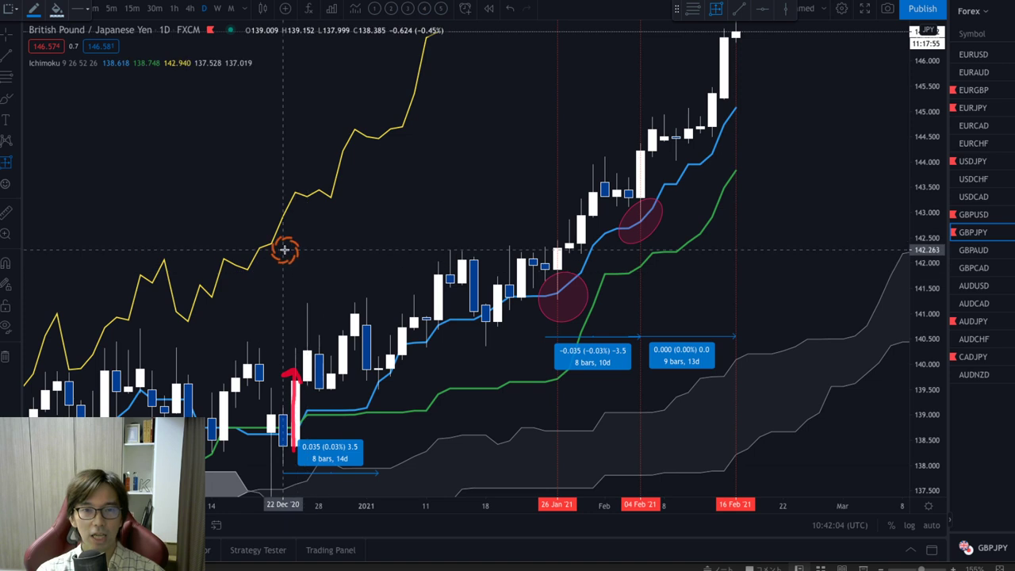
left_click(286, 185)
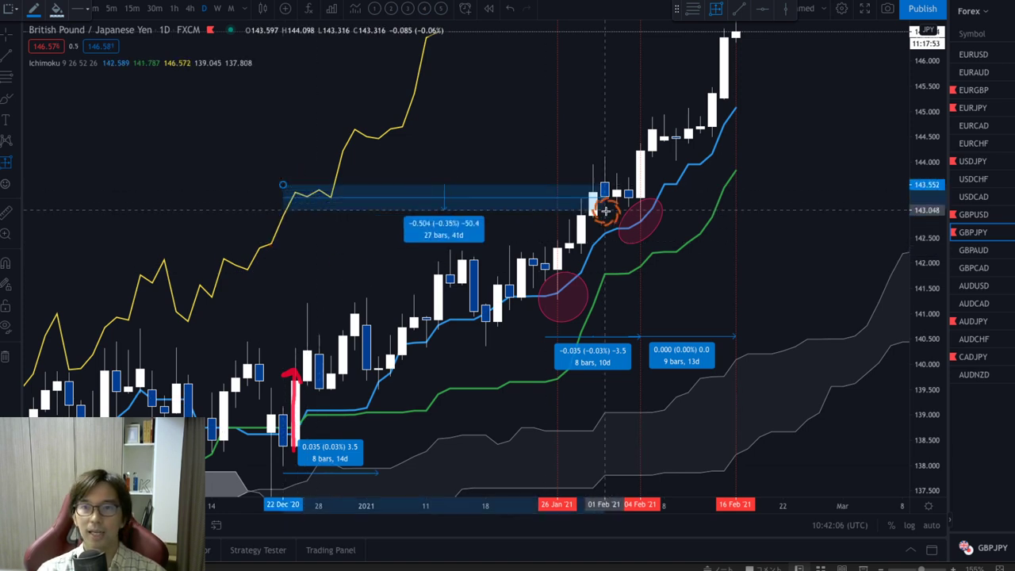
left_click(733, 208)
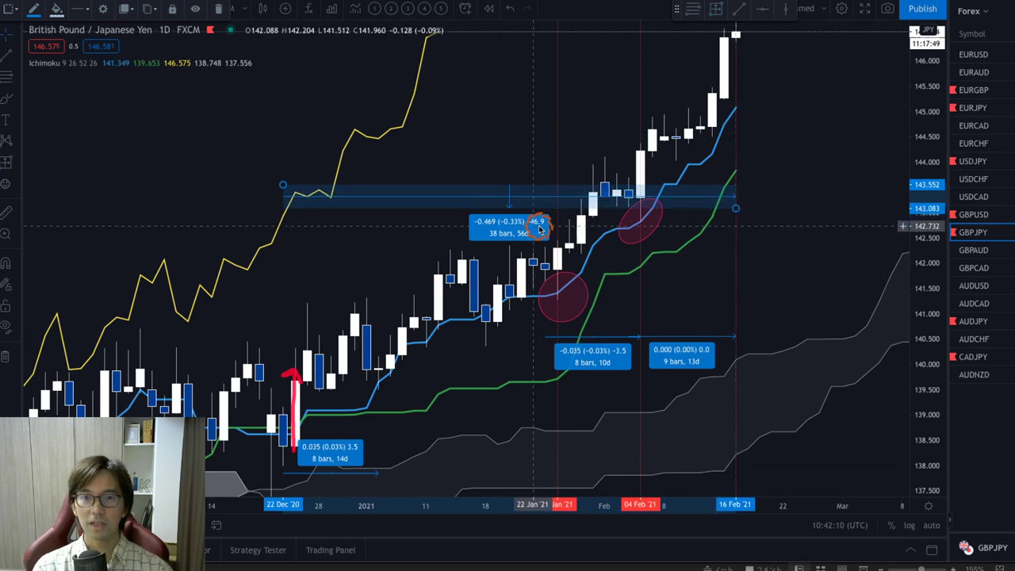
left_click_drag(473, 241, 539, 243)
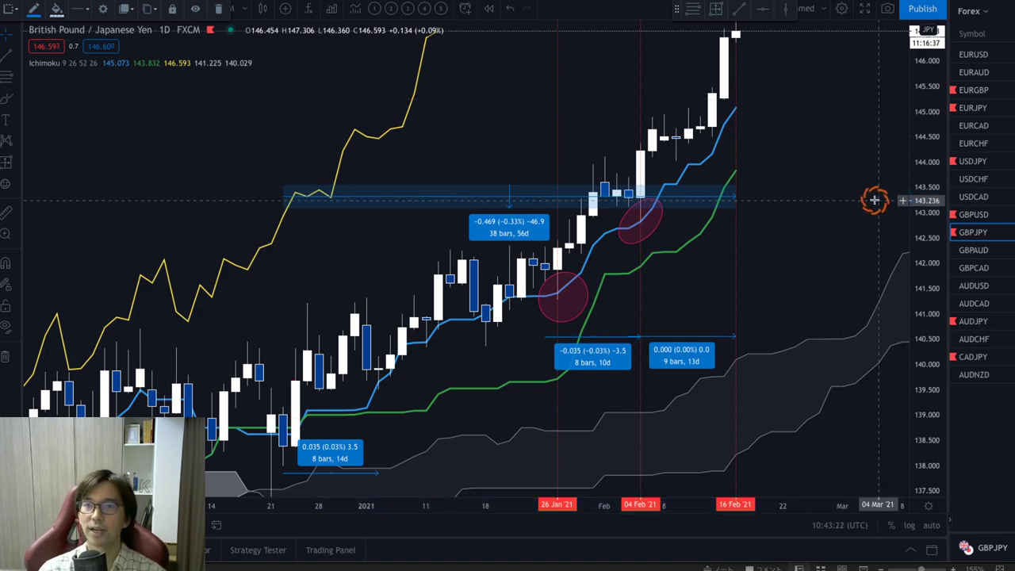
left_click(975, 215)
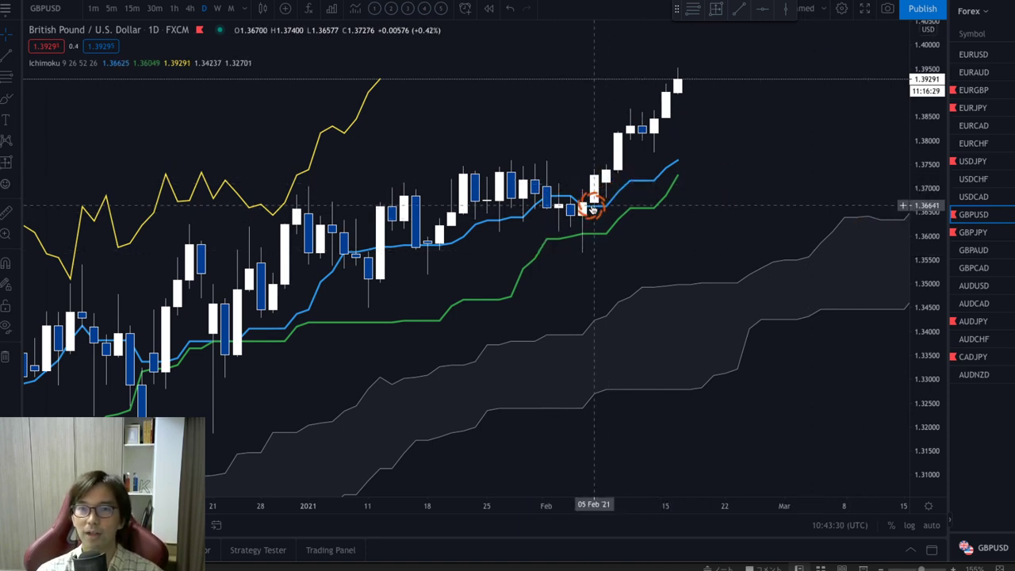
Measure 04 Feb to 16 Feb 2021 (8 bars, 12 days) on GBPUSD and move it below the candles
left_click(6, 162)
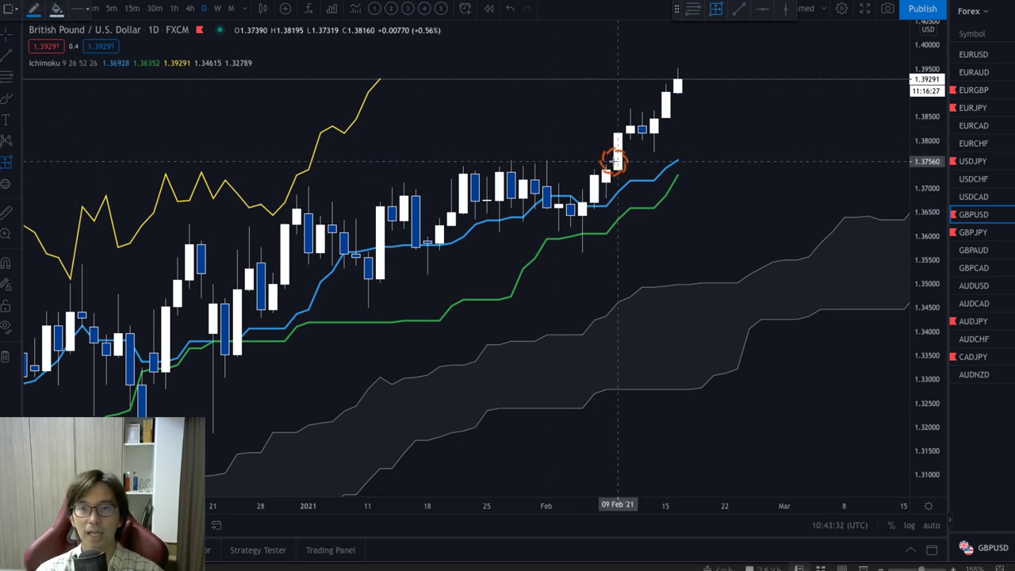
left_click(583, 205)
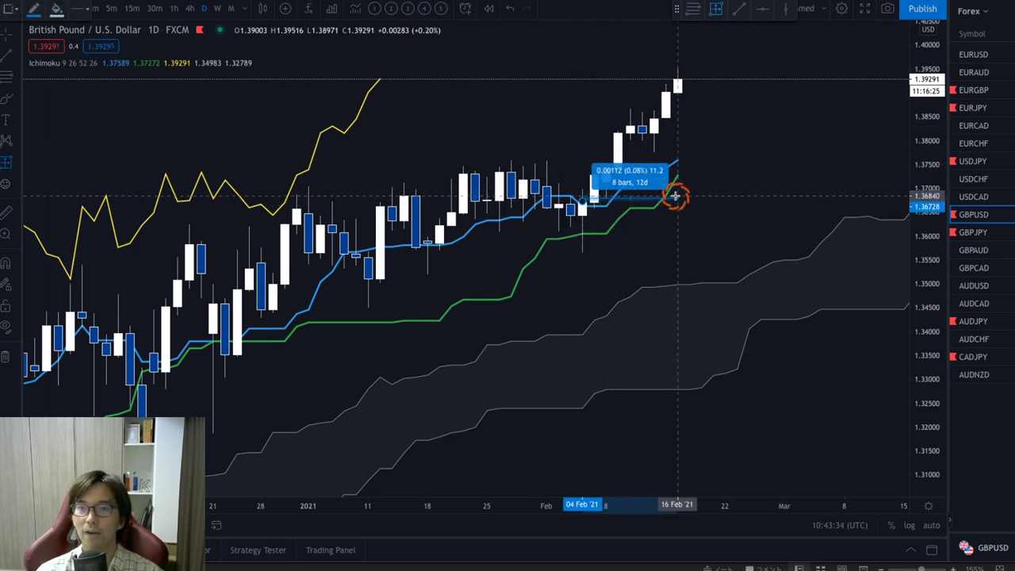
left_click(674, 195)
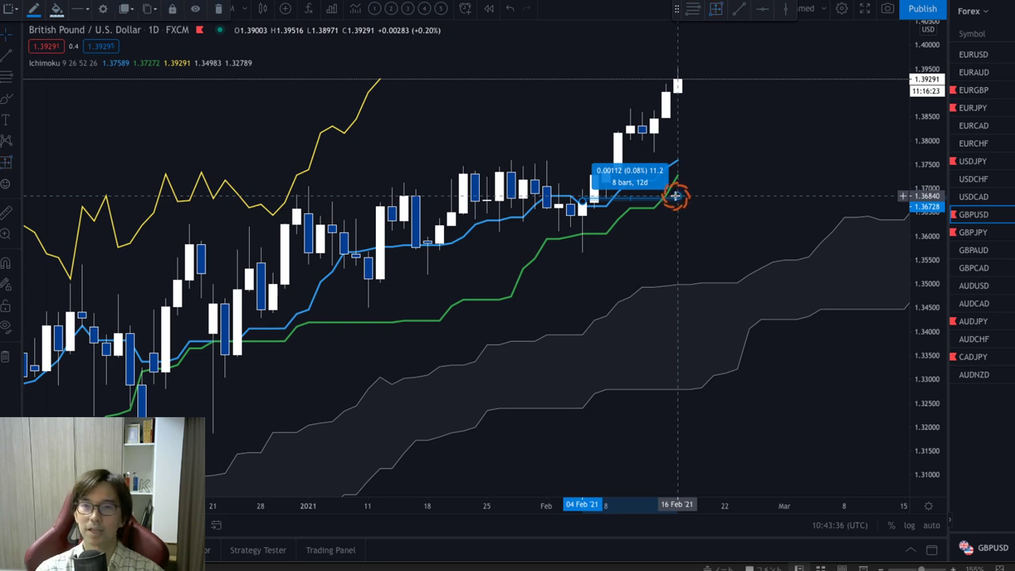
left_click_drag(588, 190, 595, 250)
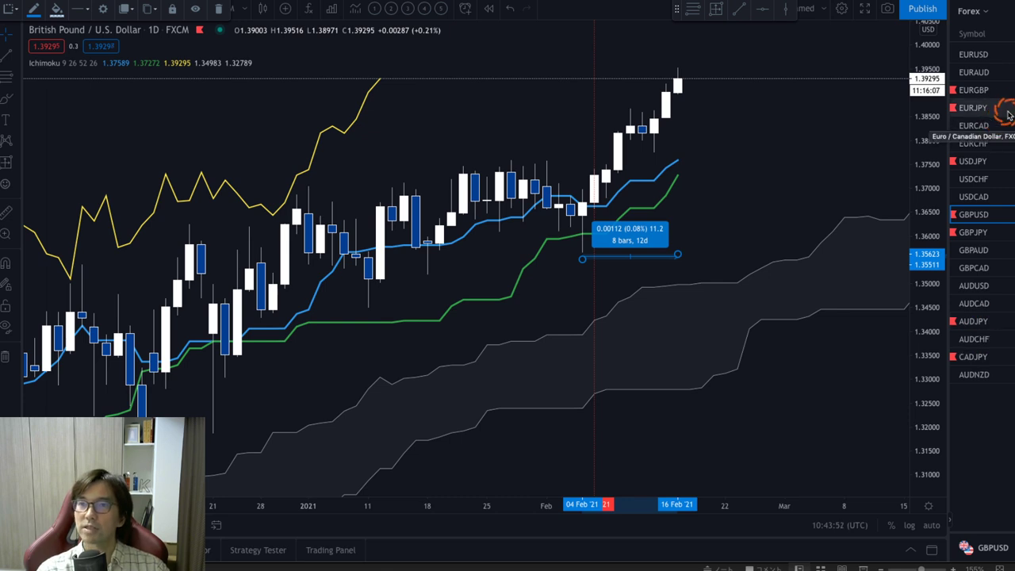
Flip through the EURGBP, EURJPY and GBPUSD charts to compare them
left_click(990, 92)
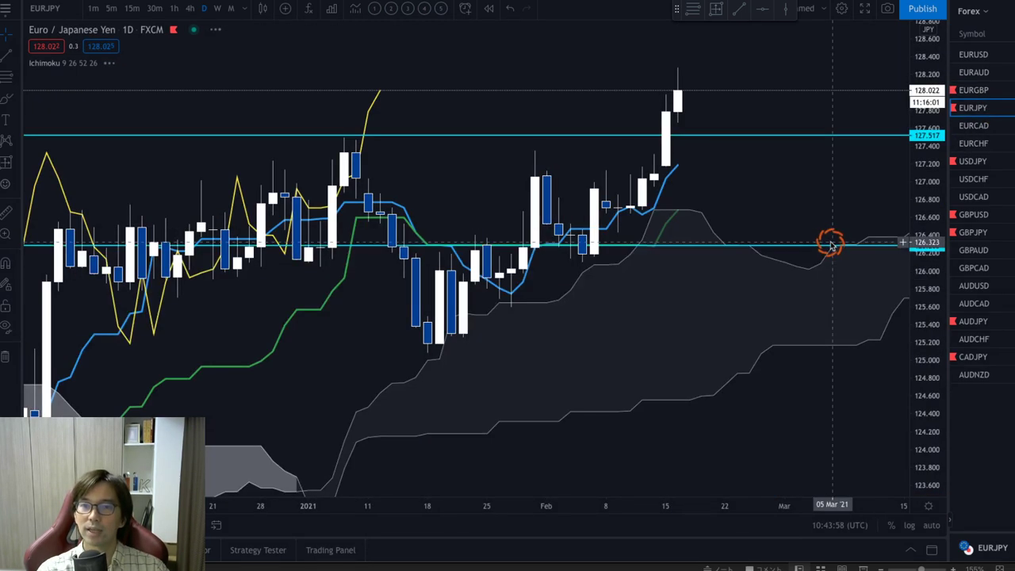
left_click_drag(782, 151, 632, 201)
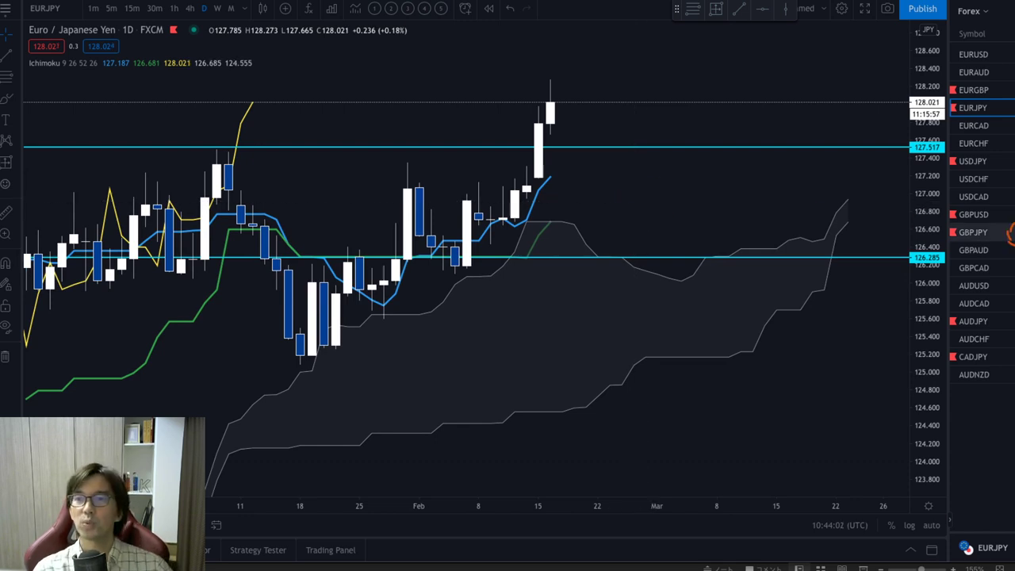
left_click(1004, 215)
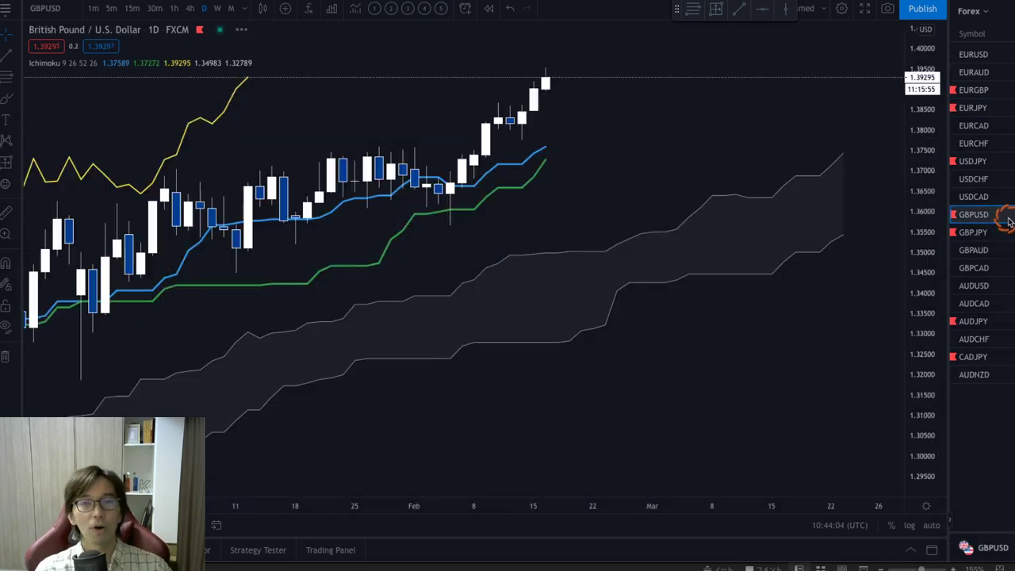
left_click_drag(705, 249, 704, 302)
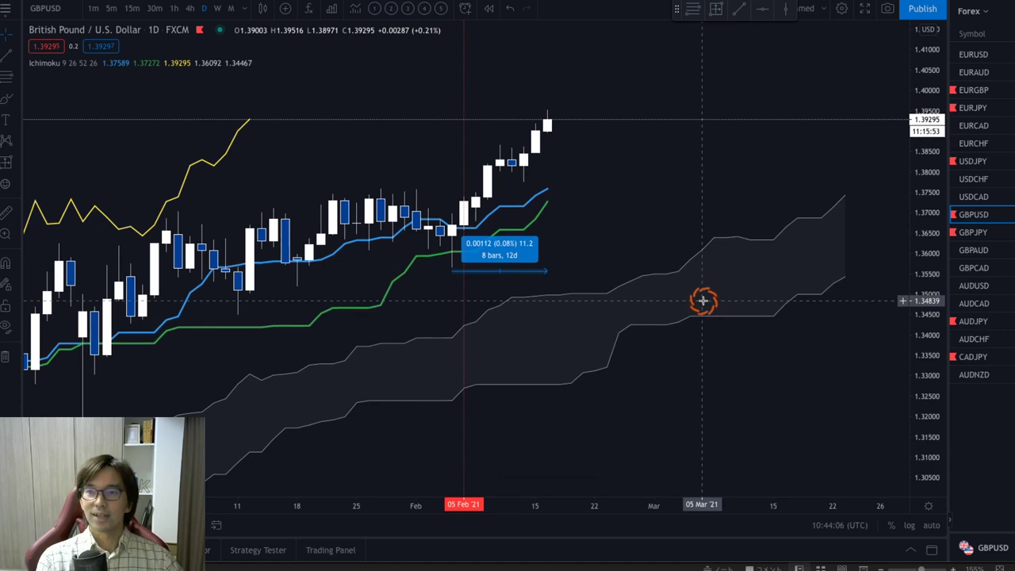
Return to the annotated GBPJPY chart, compress its price scale, and show the channel welcome image
left_click(973, 233)
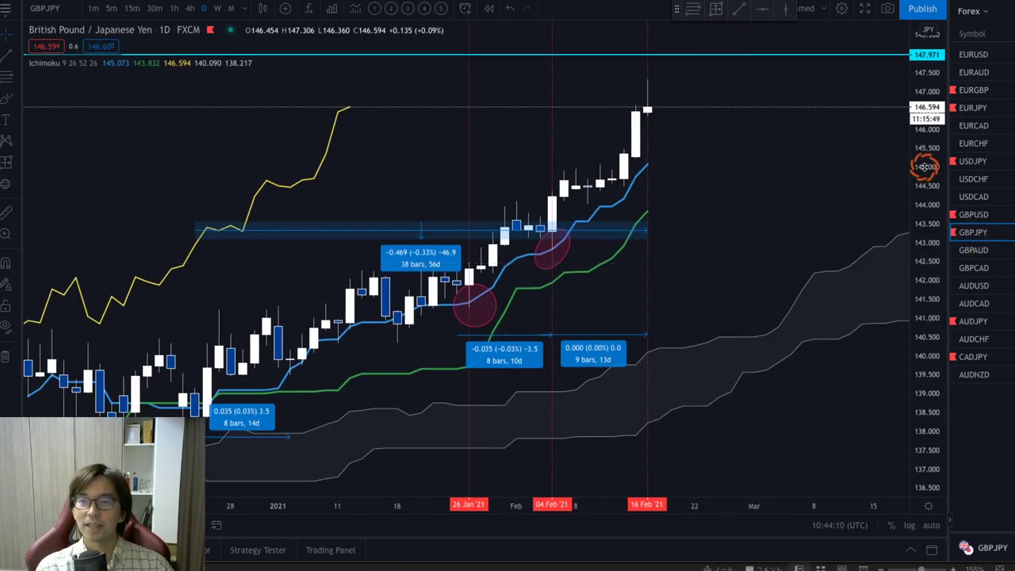
left_click_drag(924, 167, 925, 243)
left_click_drag(803, 244, 755, 243)
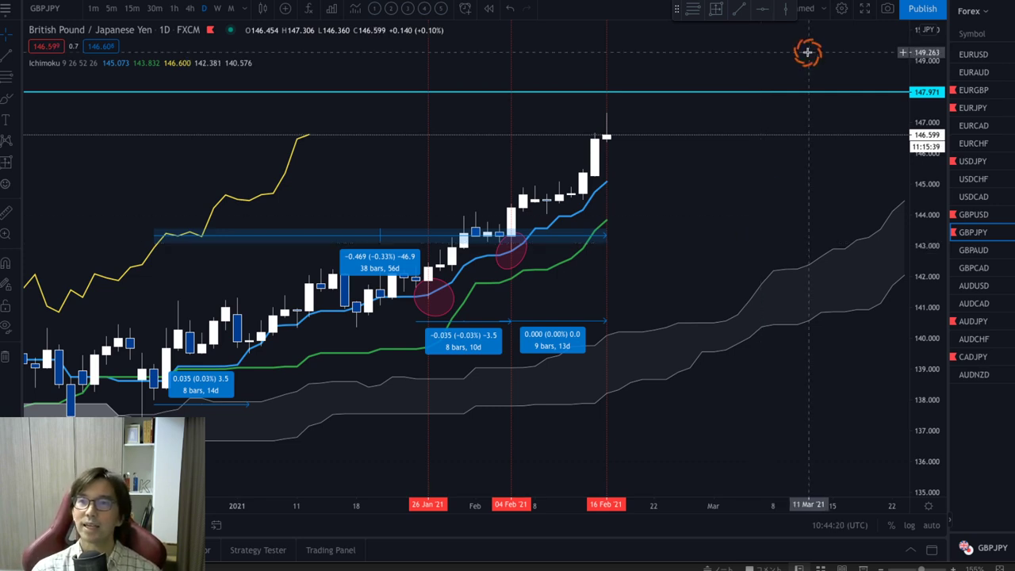
left_click(577, 564)
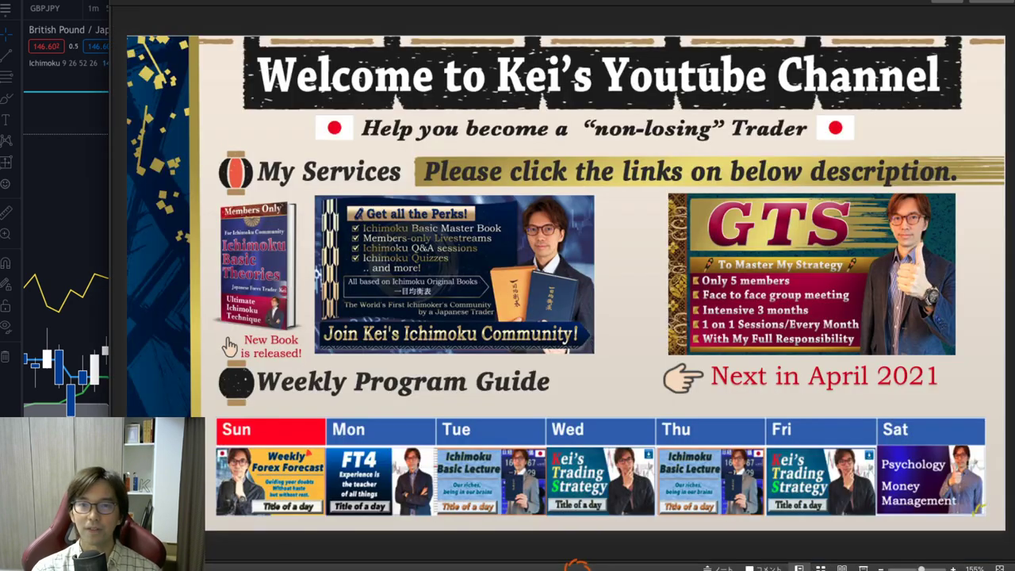